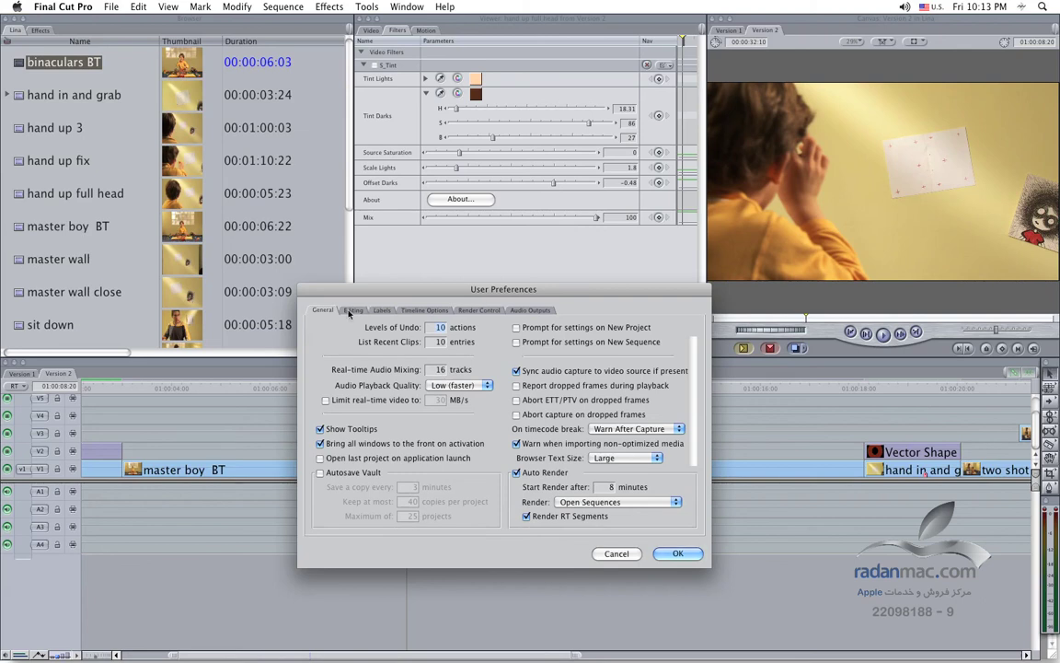
Show the Editing preferences and glance through the Modify menu without choosing anything
left_click(348, 313)
left_click_drag(368, 289, 297, 292)
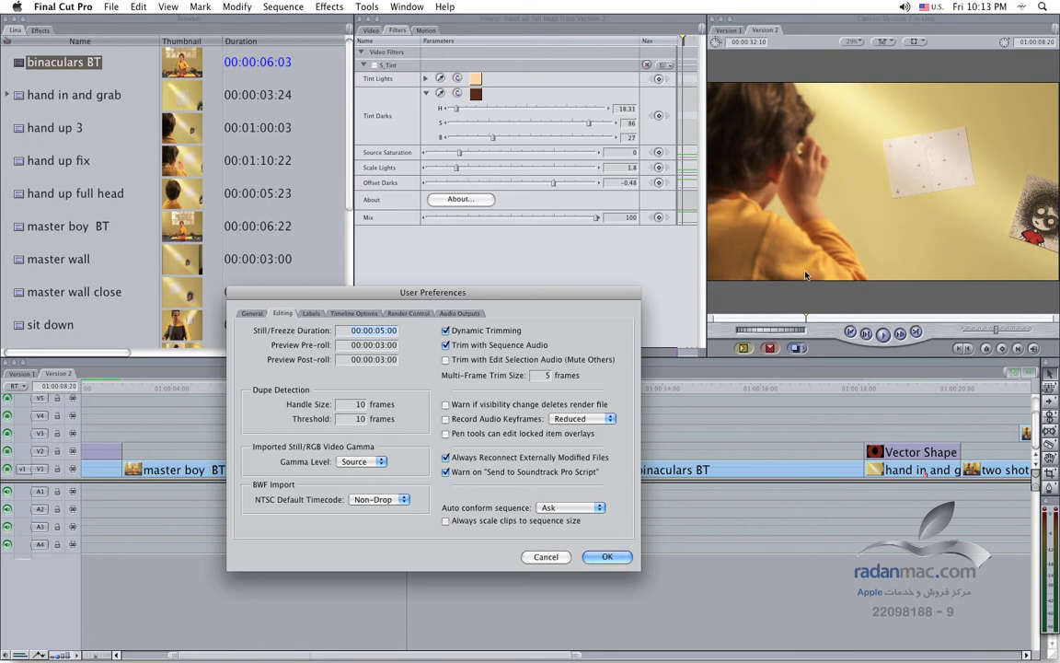
left_click(198, 6)
mouse_move(239, 7)
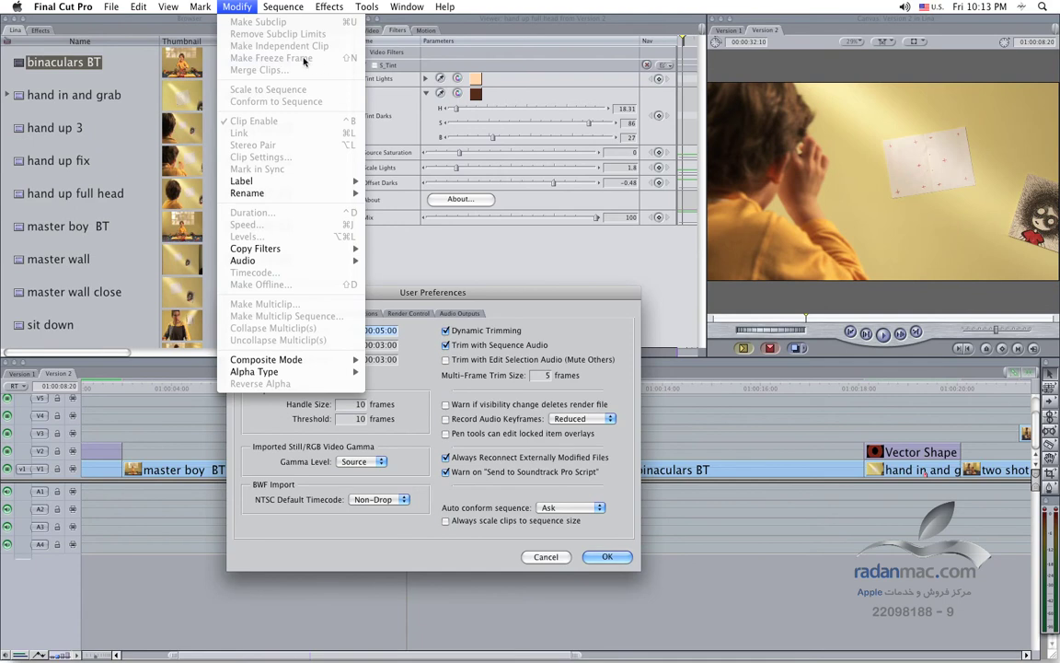
left_click(460, 336)
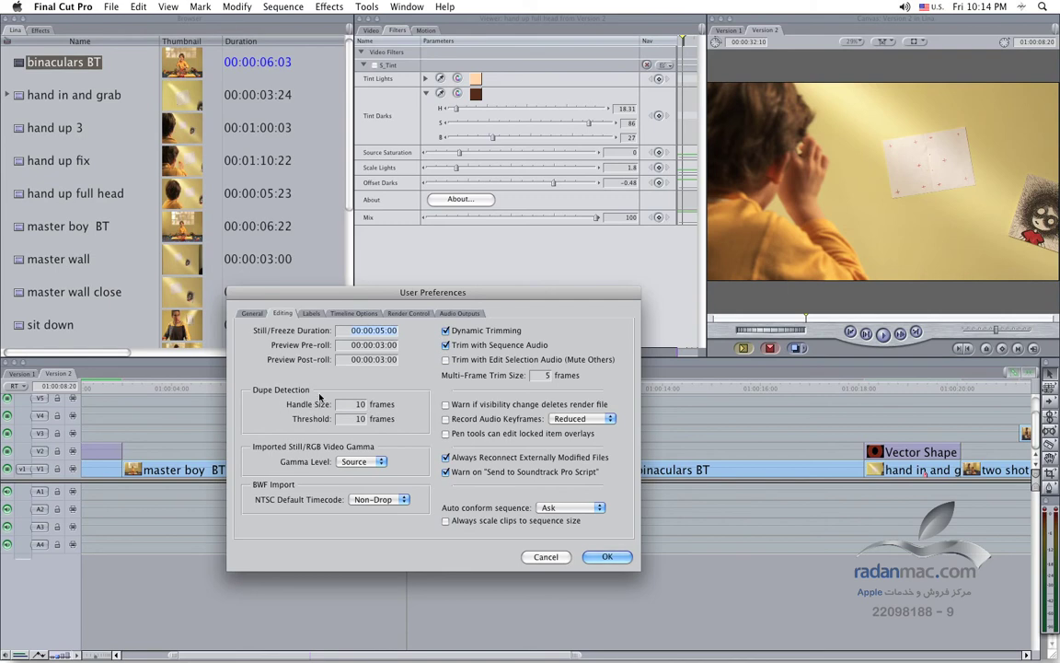
Set Dupe Detection Handle Size and Threshold both to 0 frames
double_click(351, 404)
type("0")
key("Tab")
type("0")
Check the Gamma Level choices, leaving it at Source, and reopen the popup
left_click(381, 461)
left_click(409, 467)
left_click(373, 462)
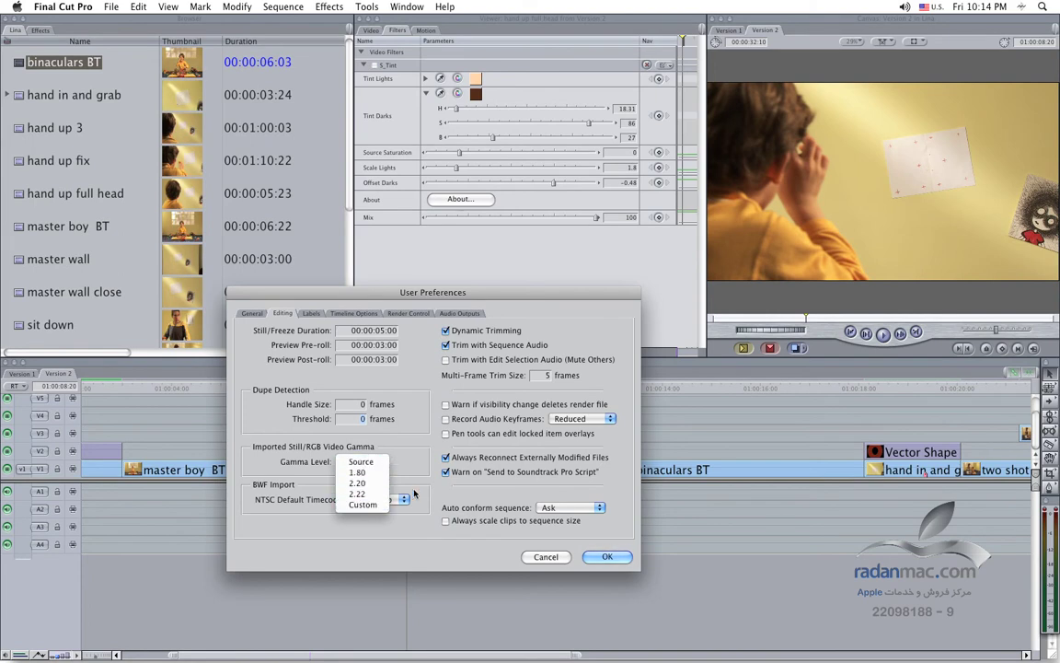
left_click(414, 494)
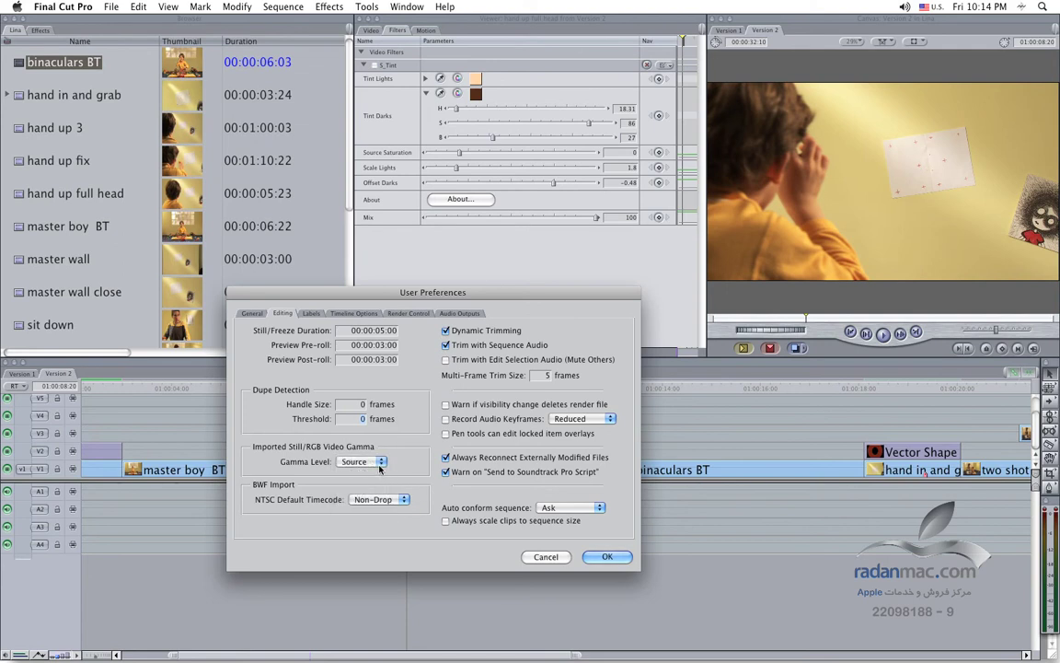
left_click(381, 463)
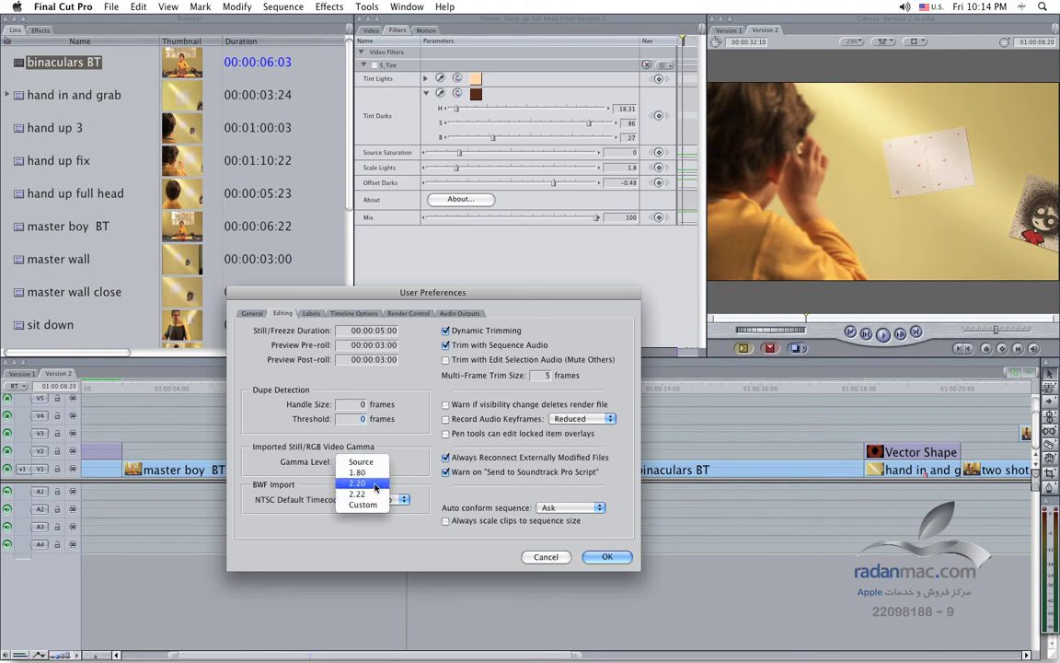
left_click(374, 483)
left_click(374, 464)
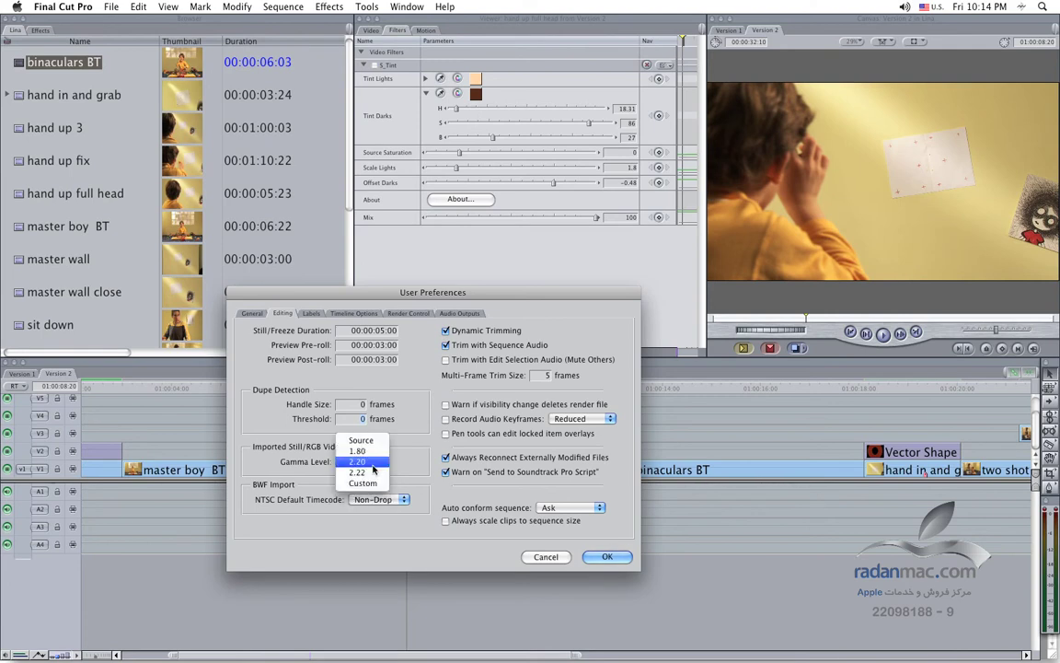
left_click(372, 450)
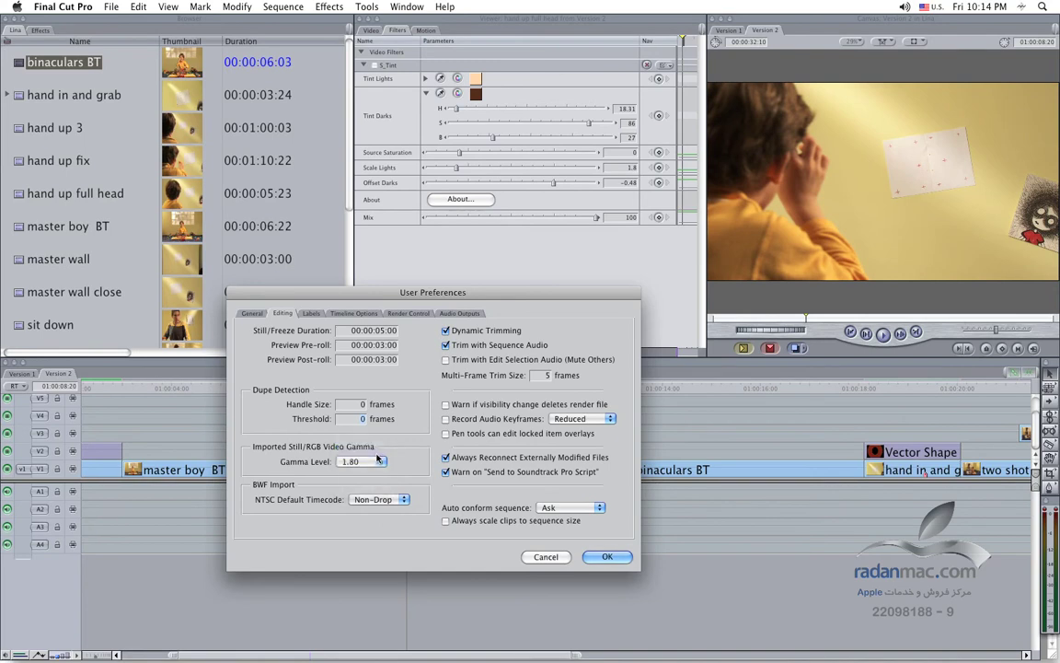
left_click(379, 463)
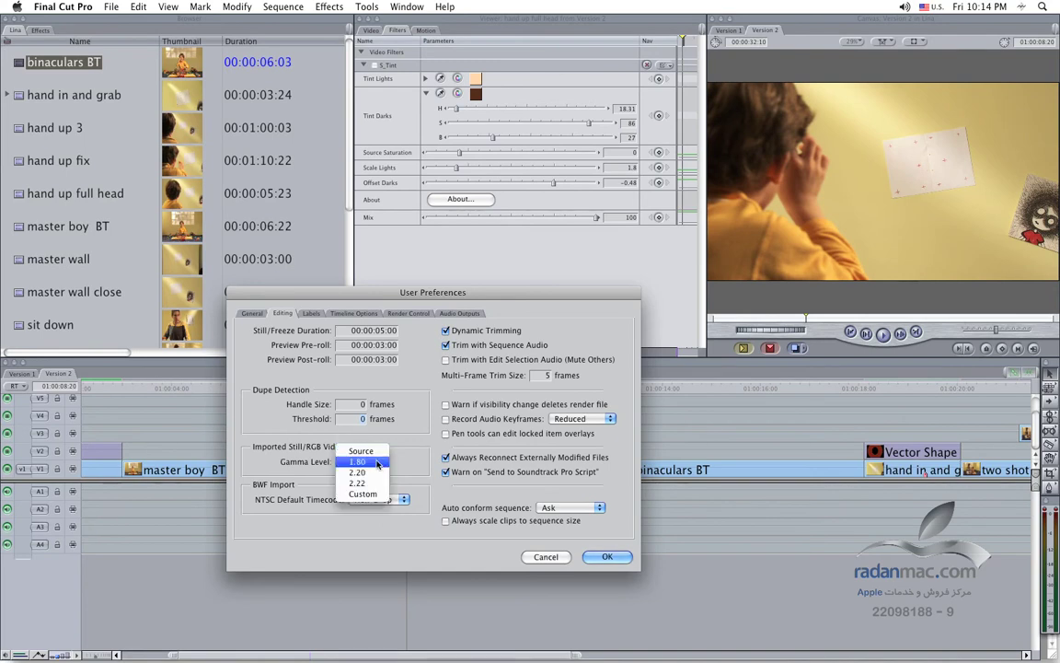
left_click(364, 450)
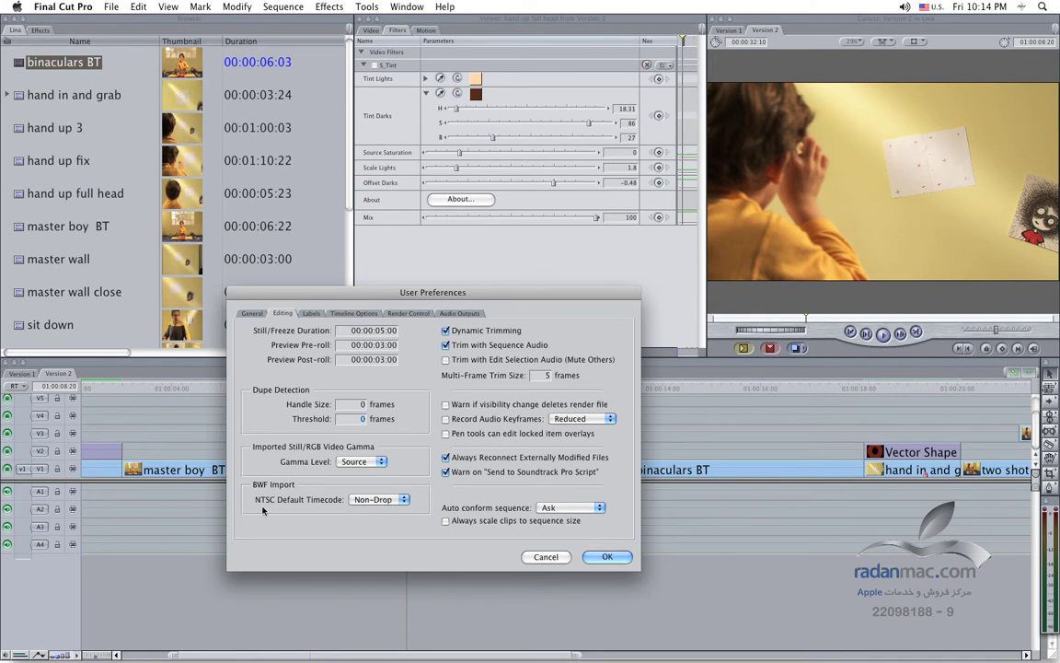
left_click(398, 498)
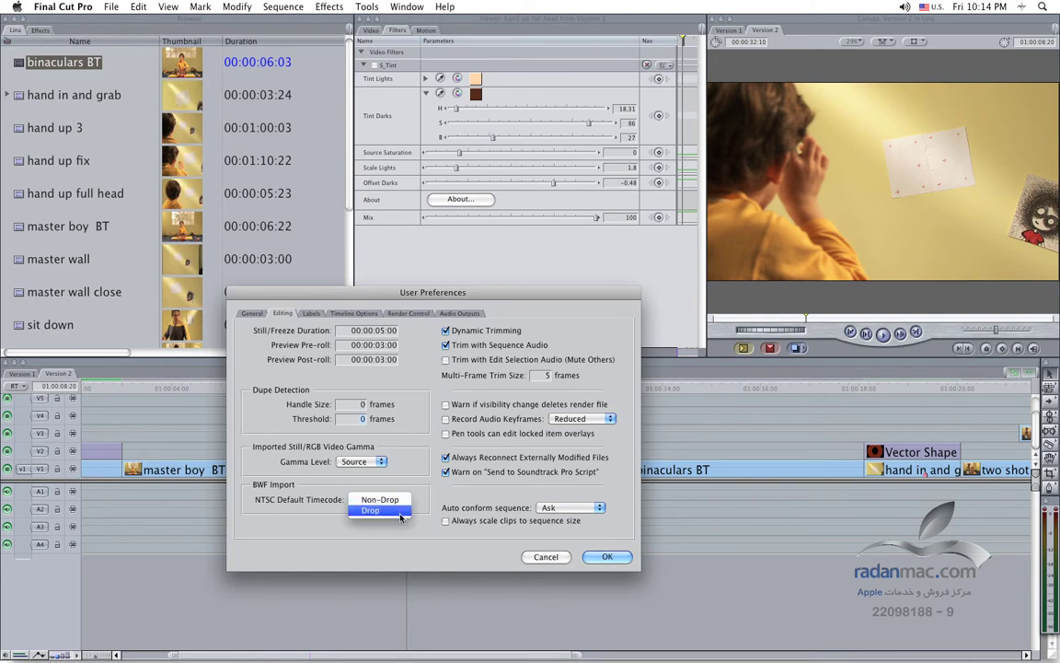
left_click(399, 512)
left_click(401, 498)
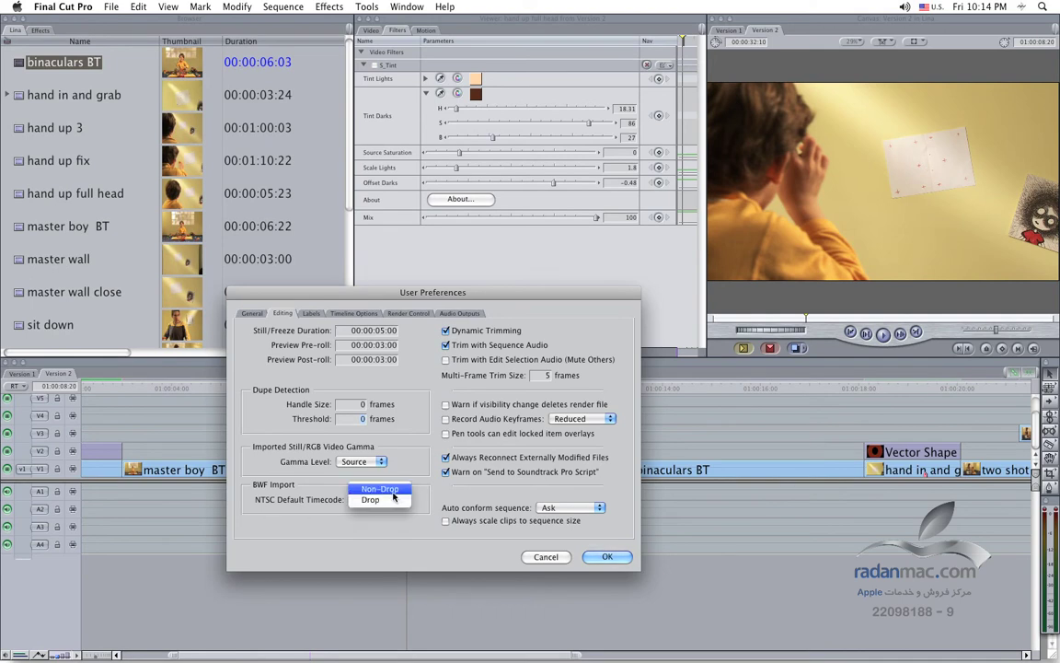
left_click(387, 485)
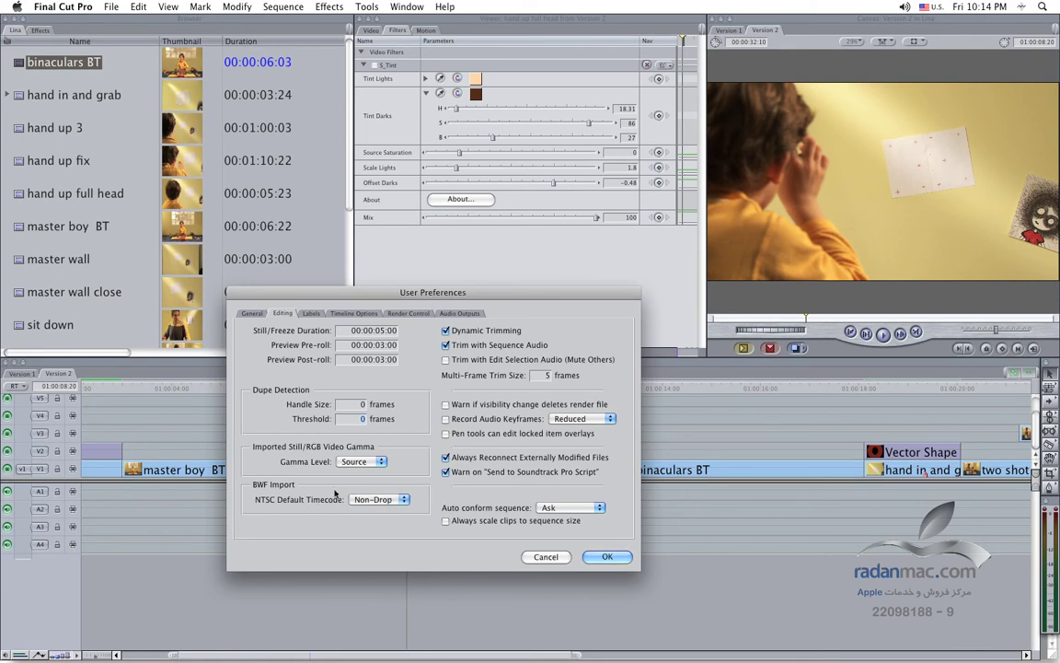
left_click(403, 498)
left_click(399, 510)
left_click(399, 498)
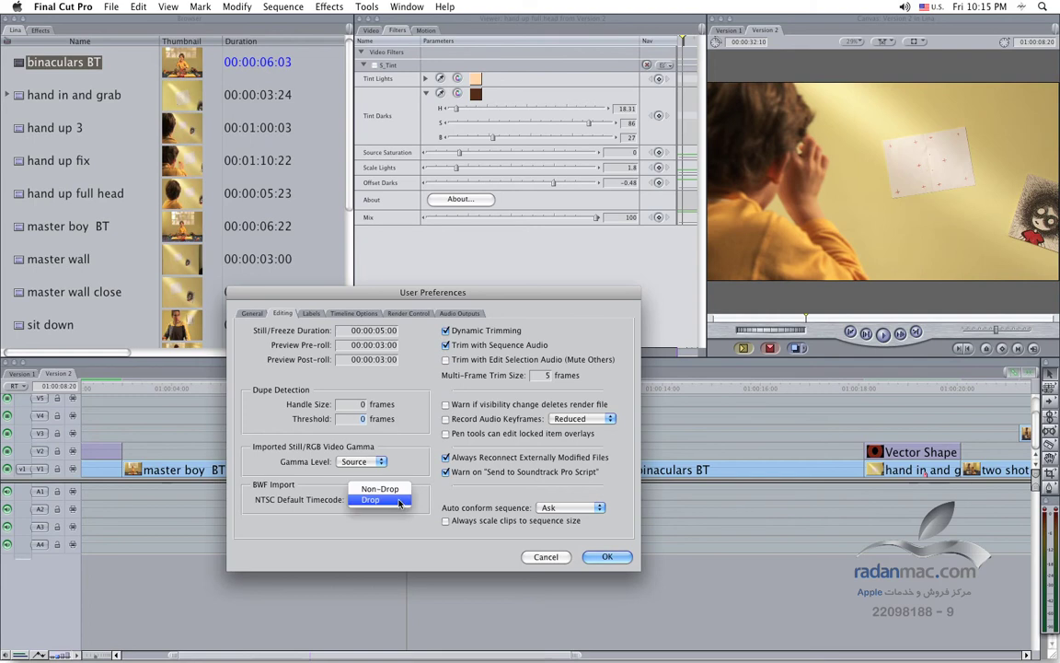
left_click(400, 490)
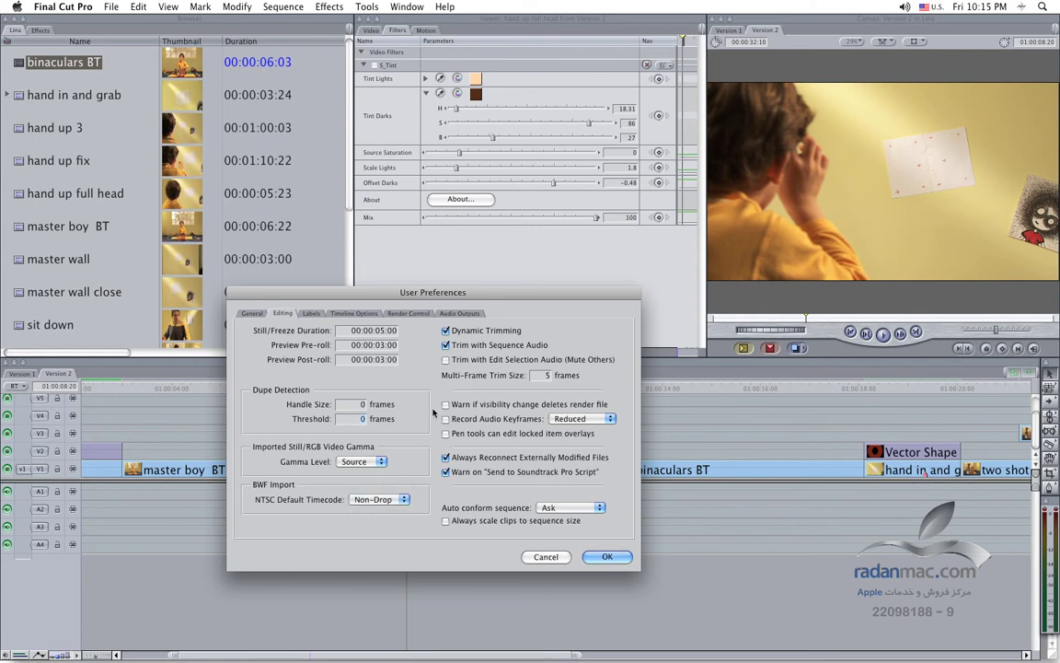
Accept the preferences and open Trim Edit on the master wall–binaculars BT cut
left_click_drag(440, 296, 339, 307)
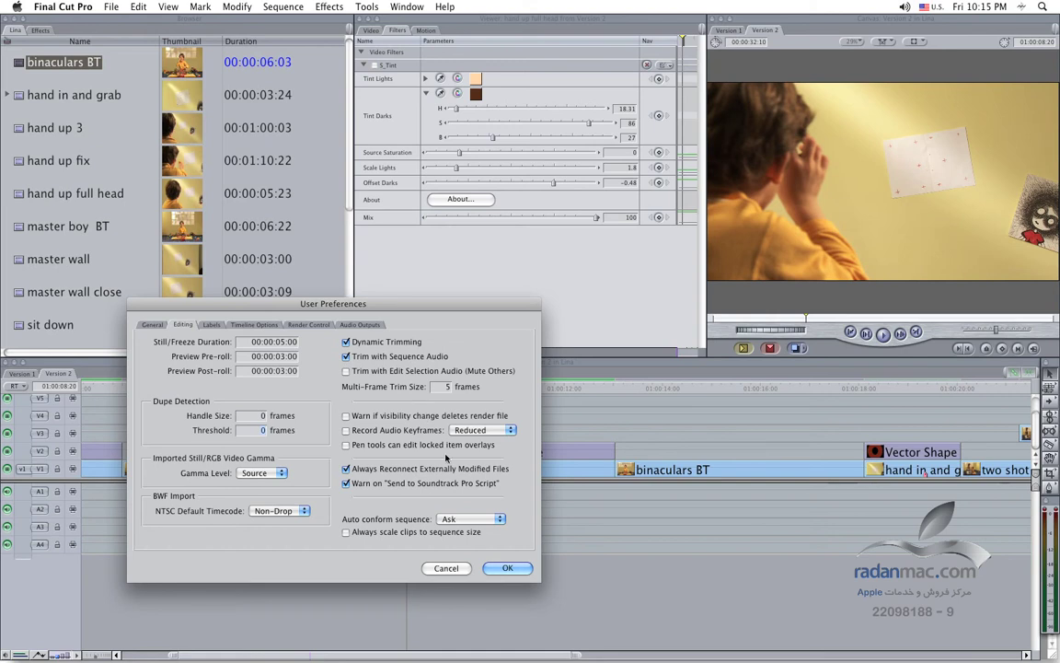
left_click(509, 567)
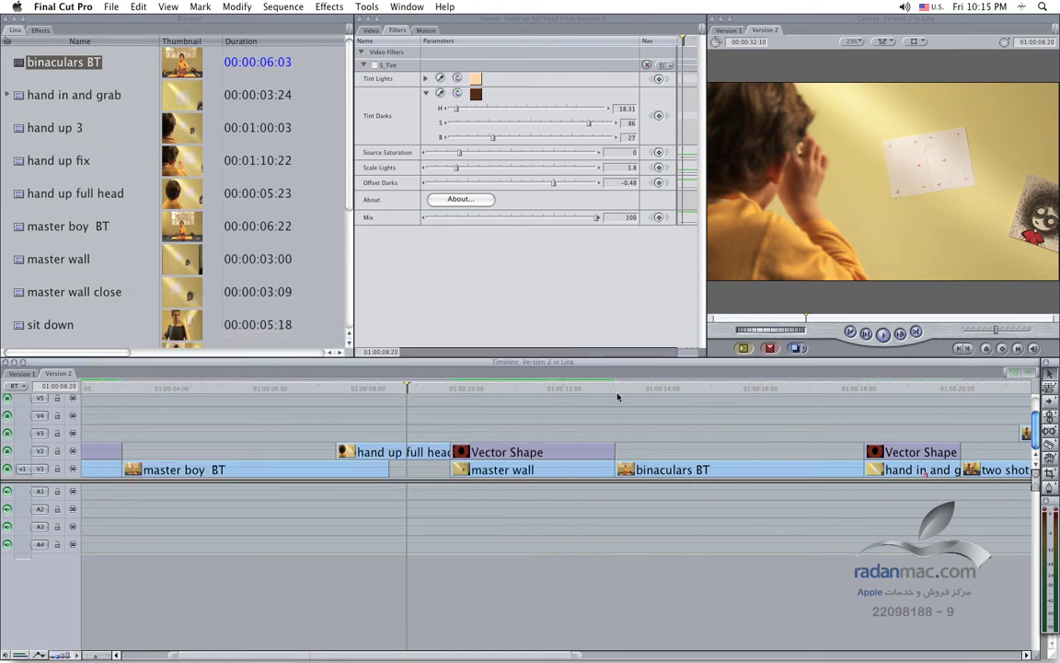
left_click(616, 388)
left_click_drag(610, 393, 619, 394)
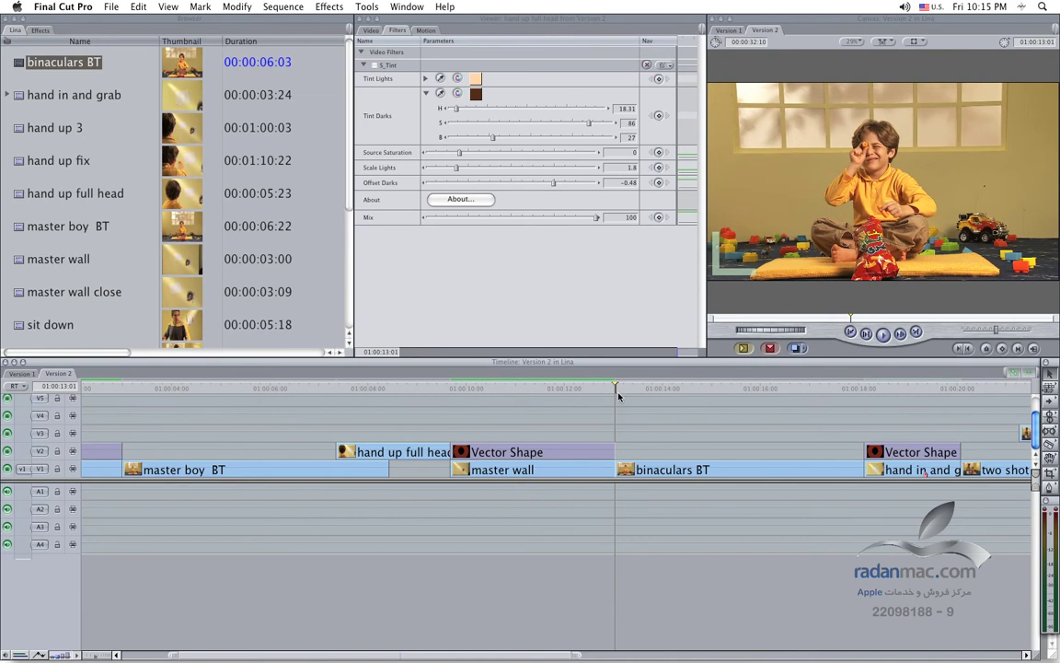
key("ctrl+7")
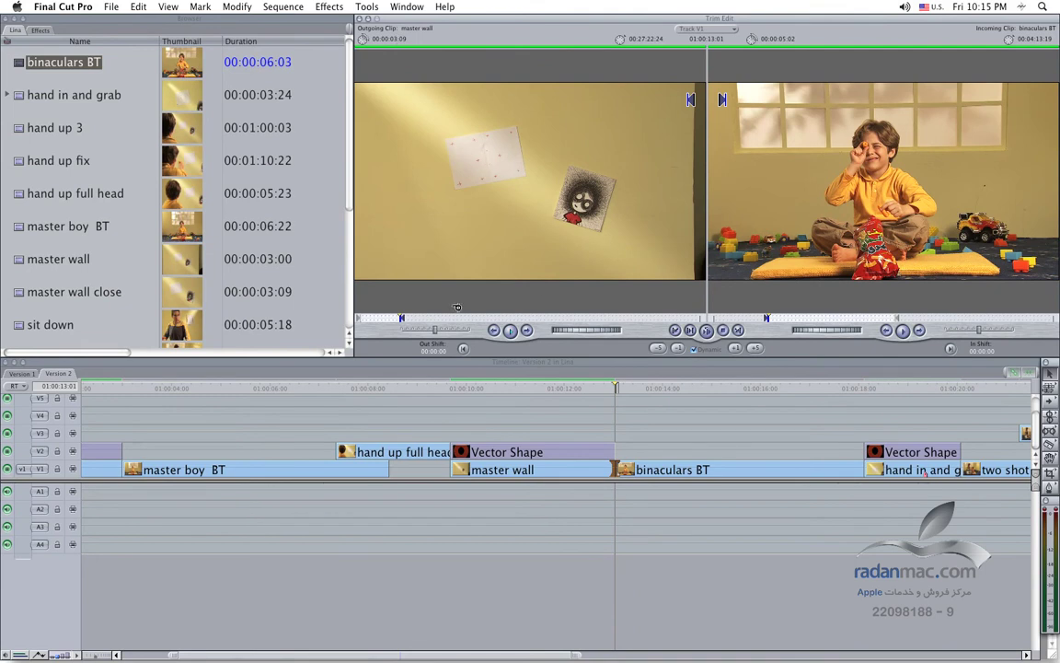
Roll the cut earlier, leaving master wall at 00:00:02:24 and binaculars BT at 00:00:05:12
left_click(394, 319)
left_click_drag(392, 319, 384, 319)
key("j")
key("k")
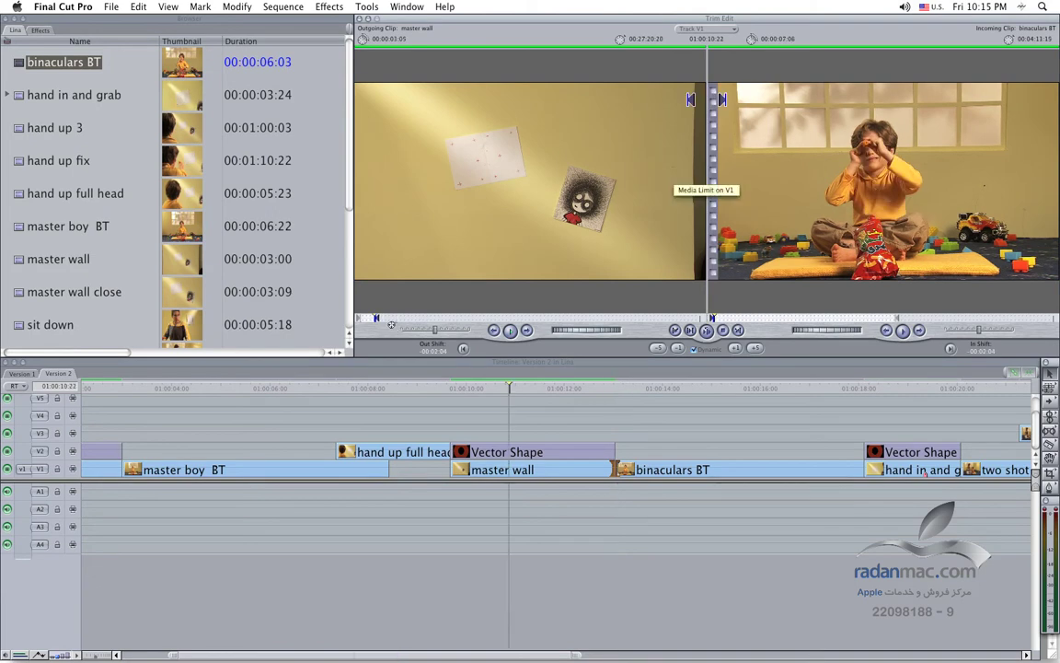
key("l")
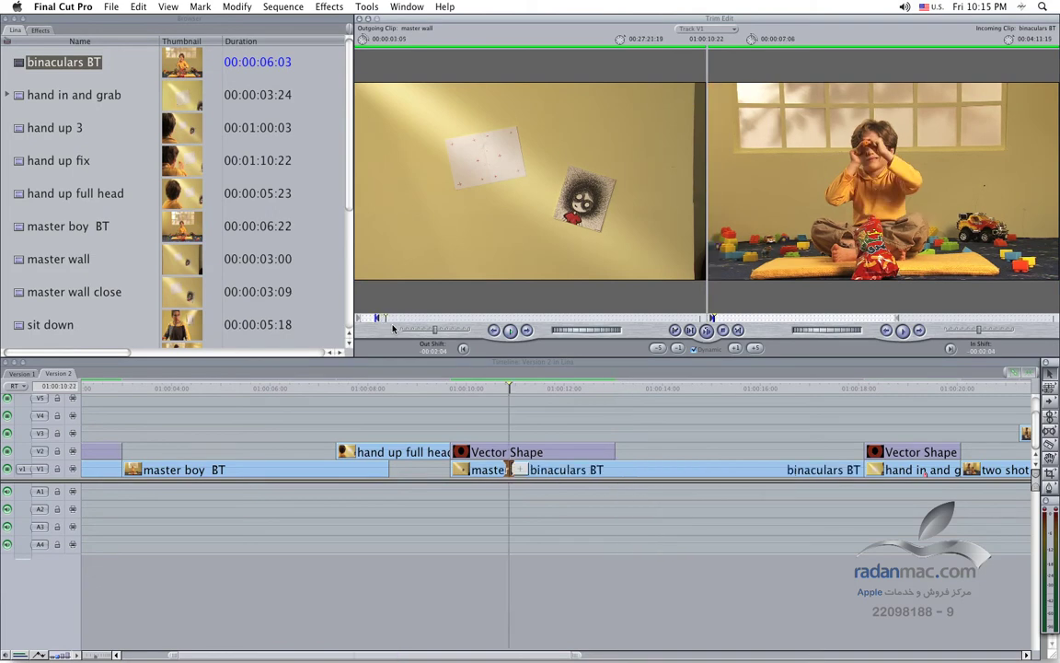
key("k")
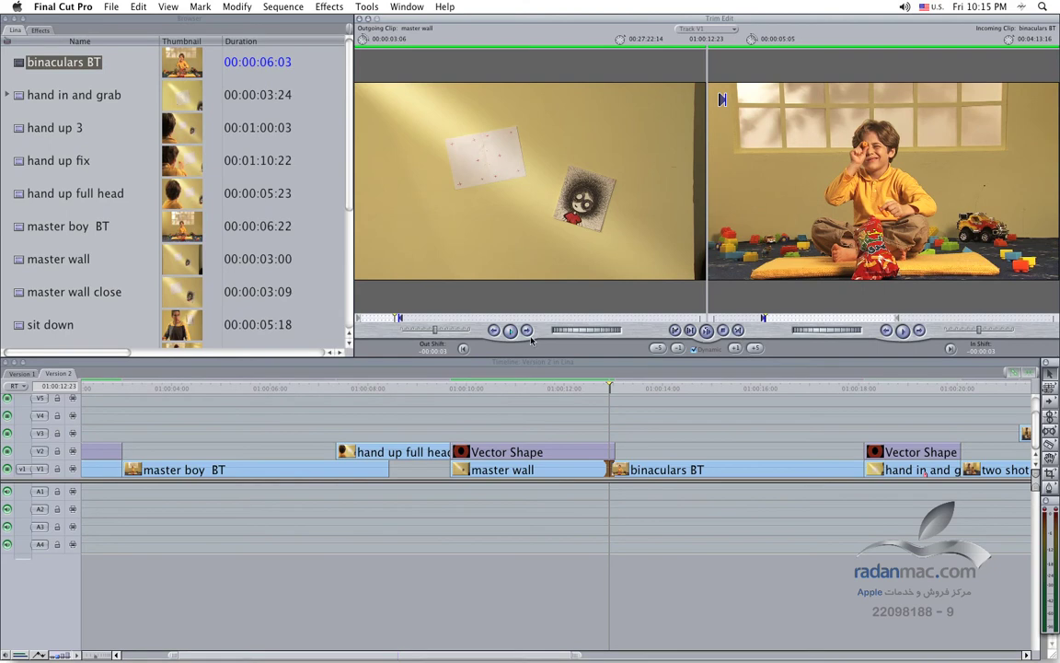
left_click(464, 350)
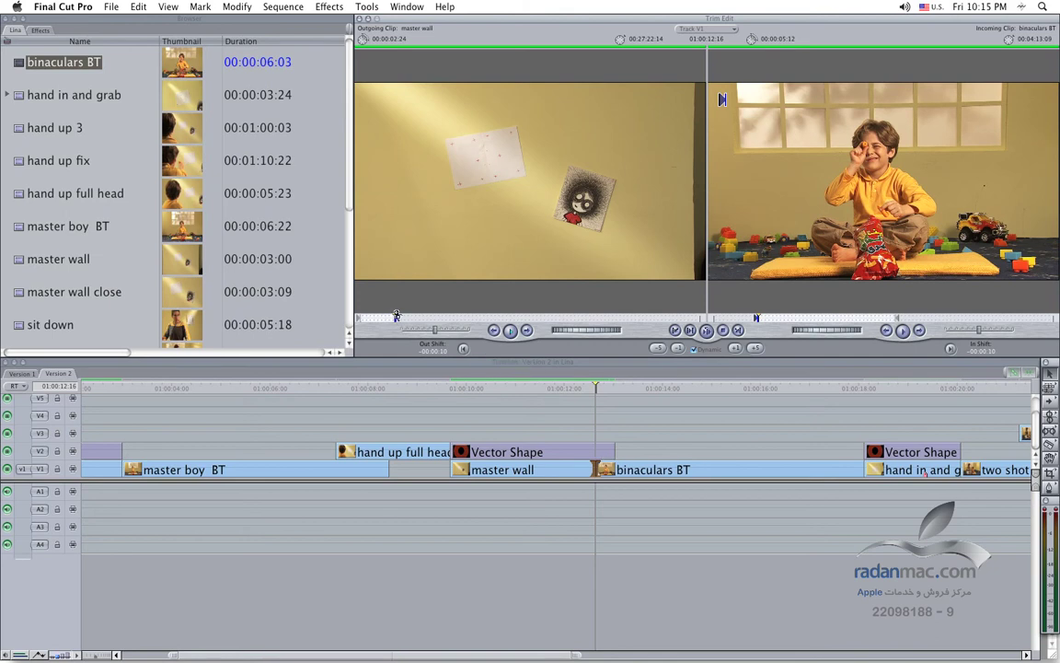
Review the Editing preferences, cancel, then reopen them and close with OK unchanged
key("alt+q")
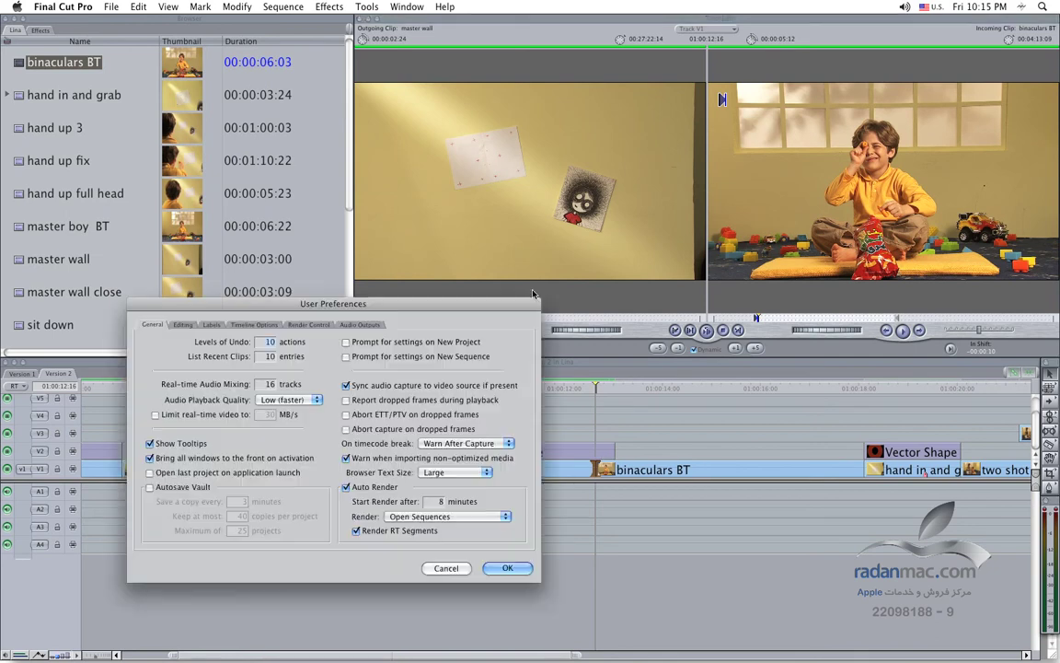
left_click(182, 324)
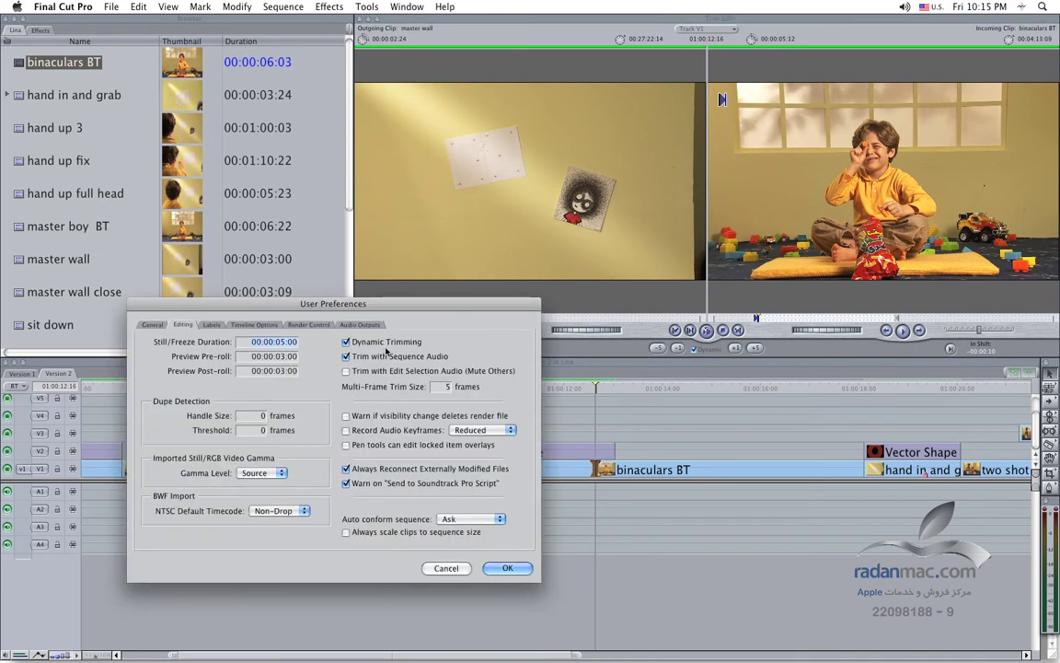
left_click(447, 568)
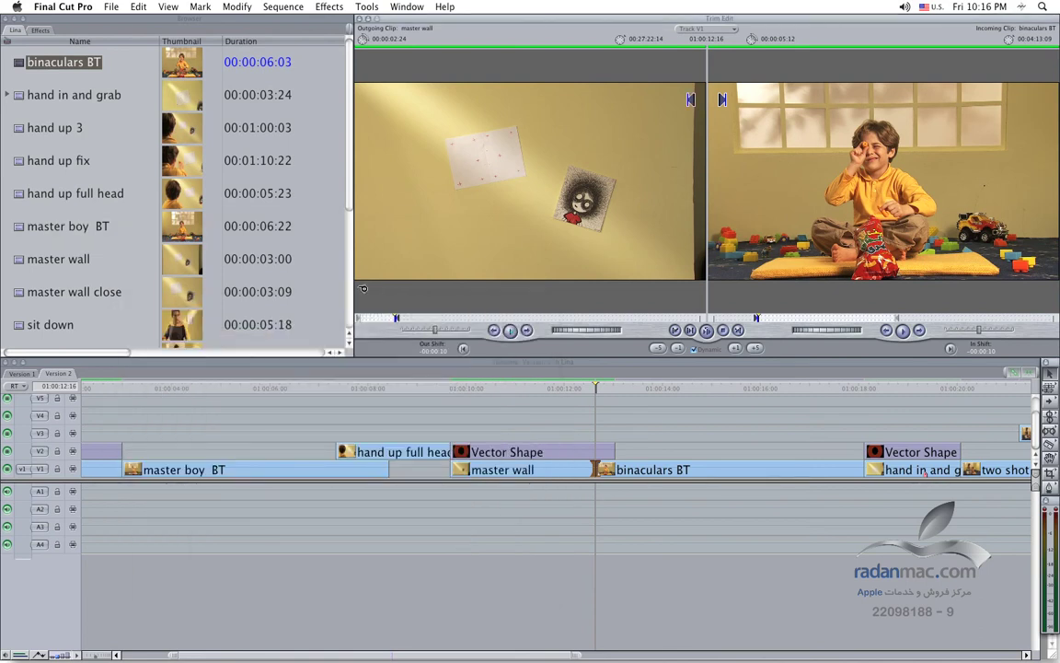
key("alt+q")
left_click(188, 324)
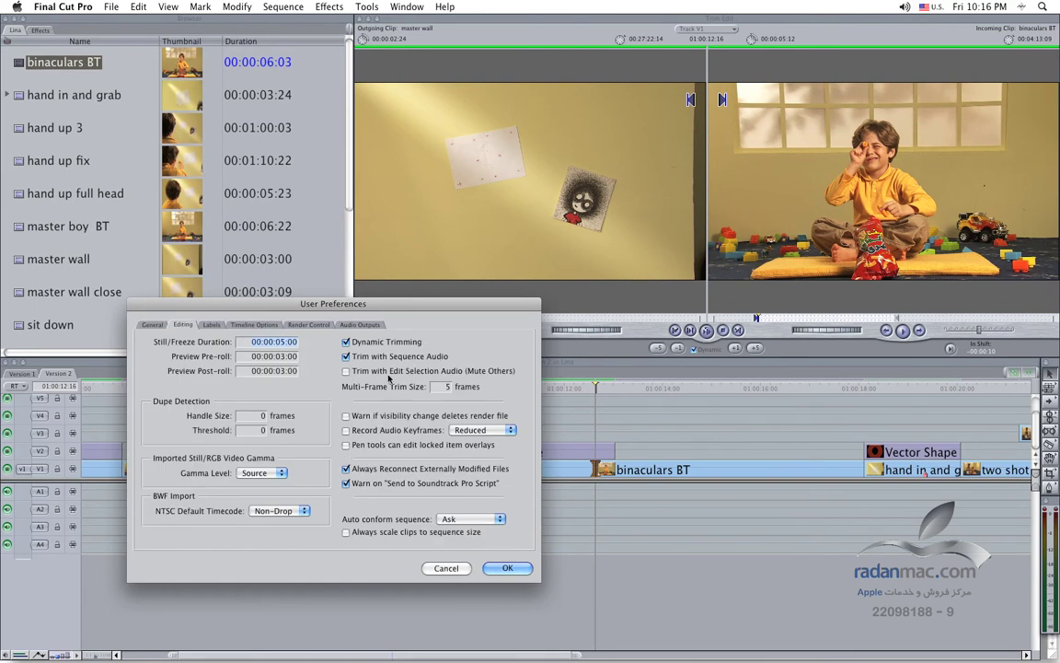
left_click(506, 568)
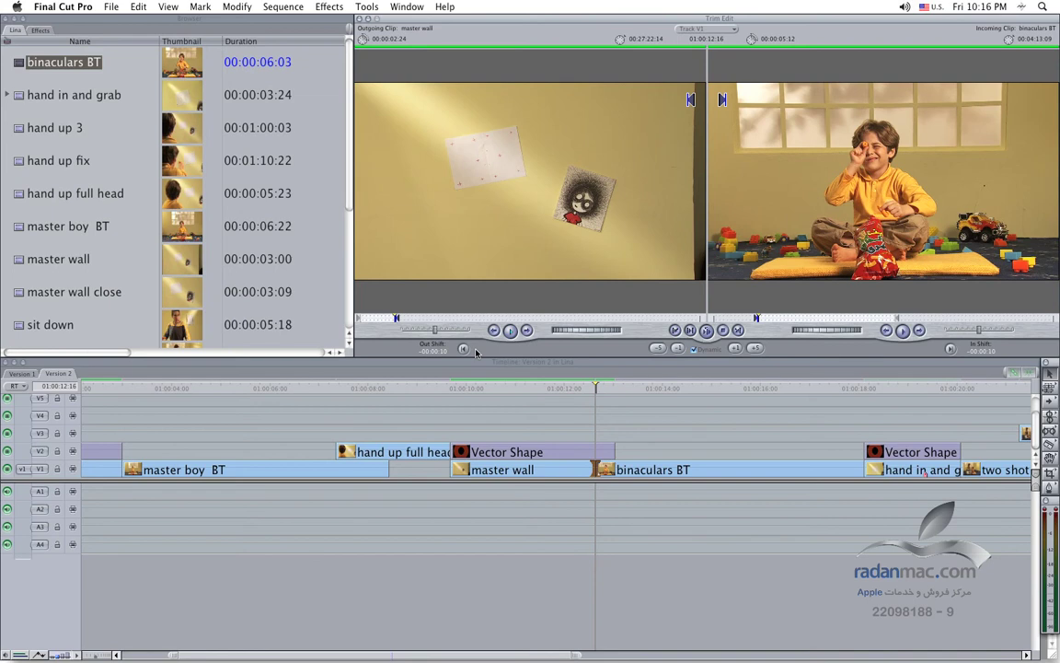
View the Editing preferences, cancel them, and make the timeline window active
key("alt+q")
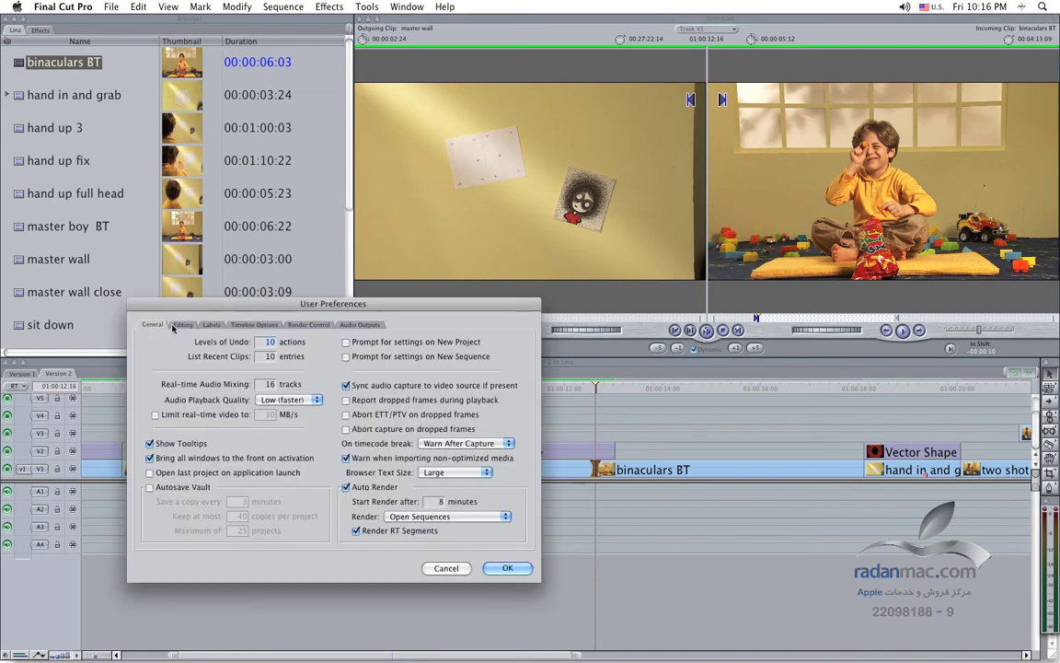
left_click(182, 324)
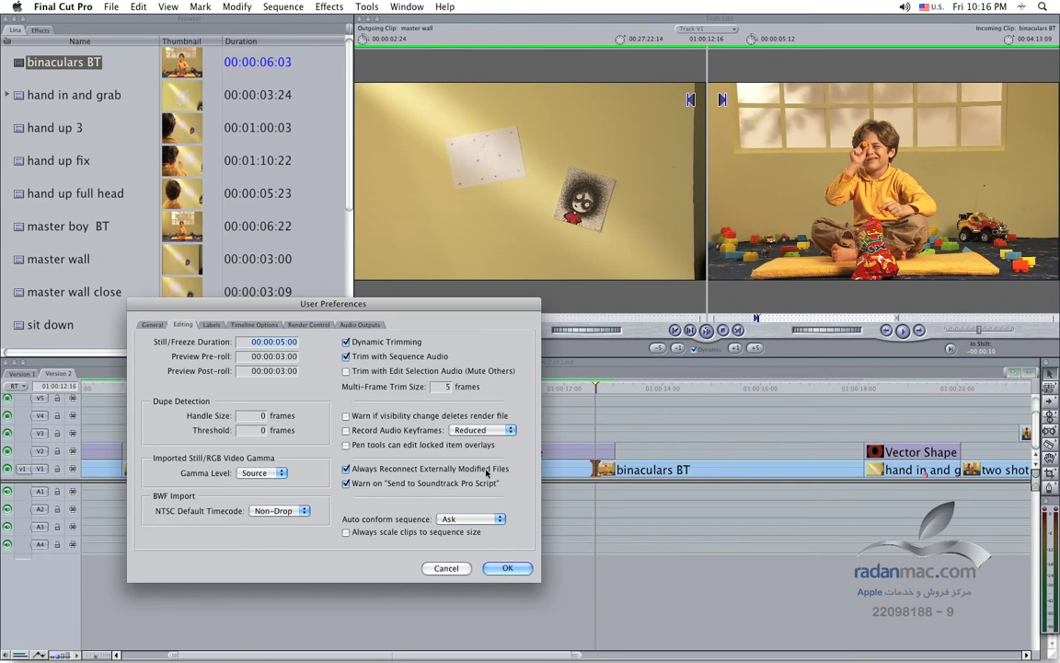
left_click(459, 570)
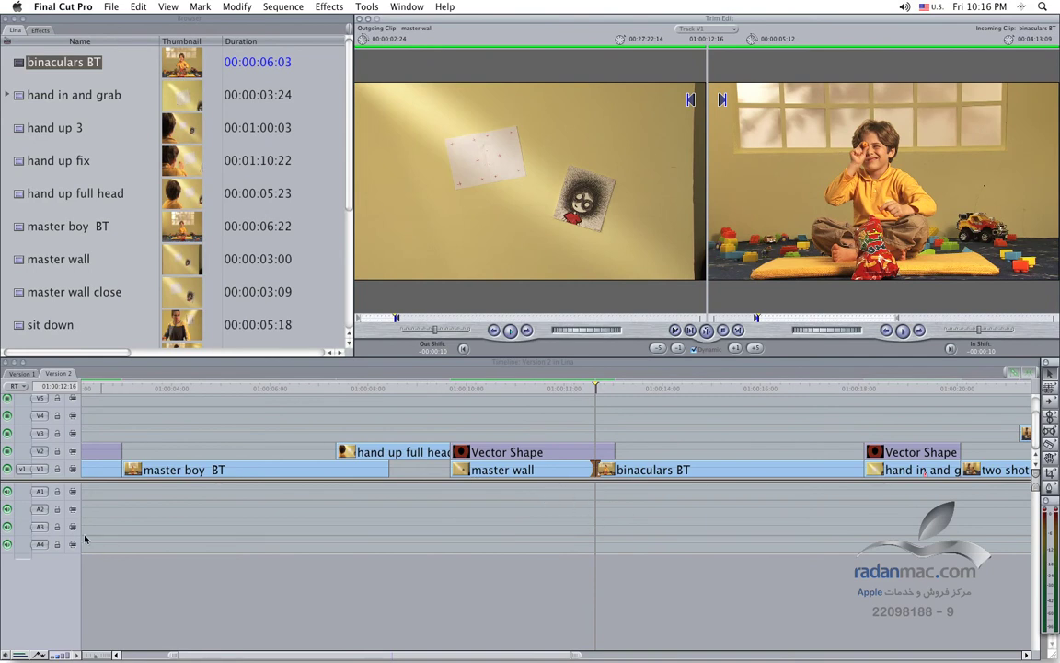
left_click(7, 493)
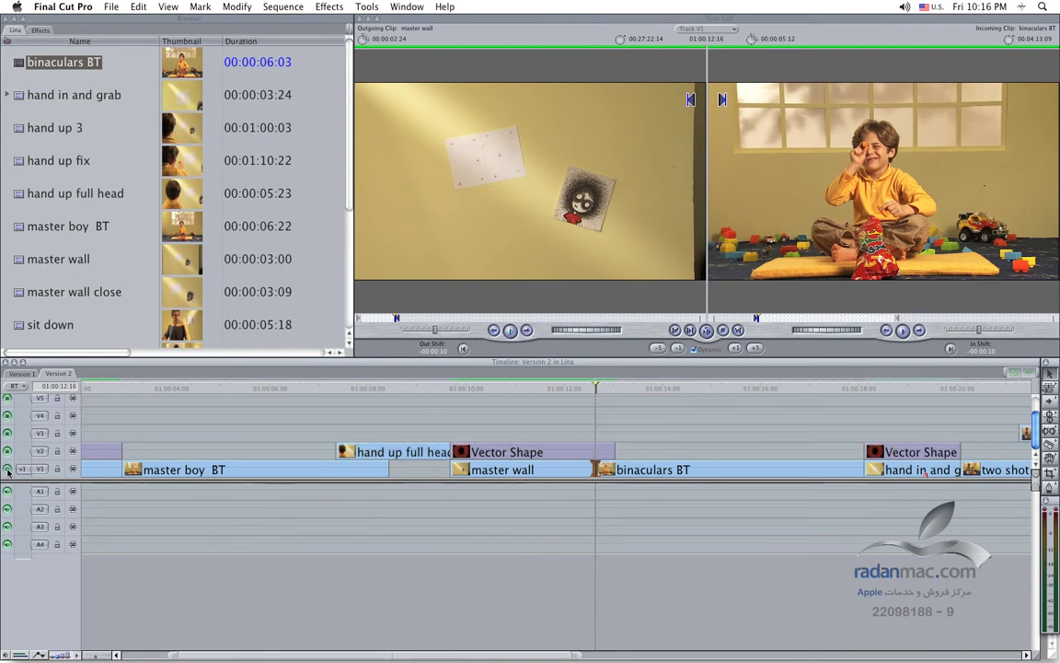
Reopen Editing preferences and tick 'Pen tools can edit locked item overlays'
key("alt+q")
left_click(183, 324)
left_click_drag(265, 305, 274, 308)
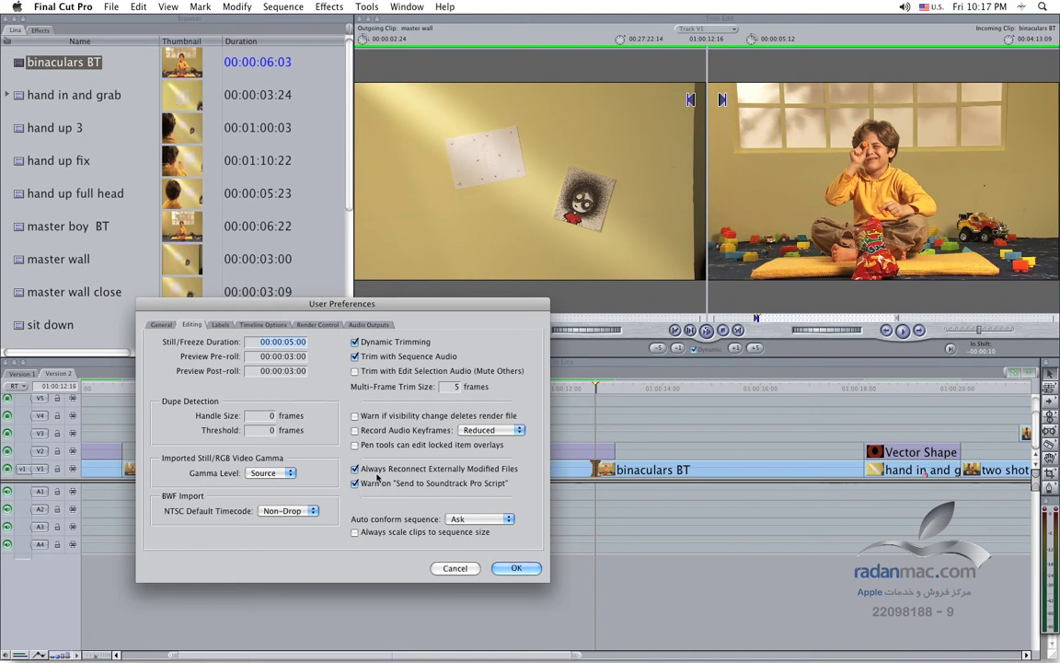
left_click(355, 445)
Discard the preference change, close Trim Edit, and select the hand up full head clip on V2
left_click(454, 568)
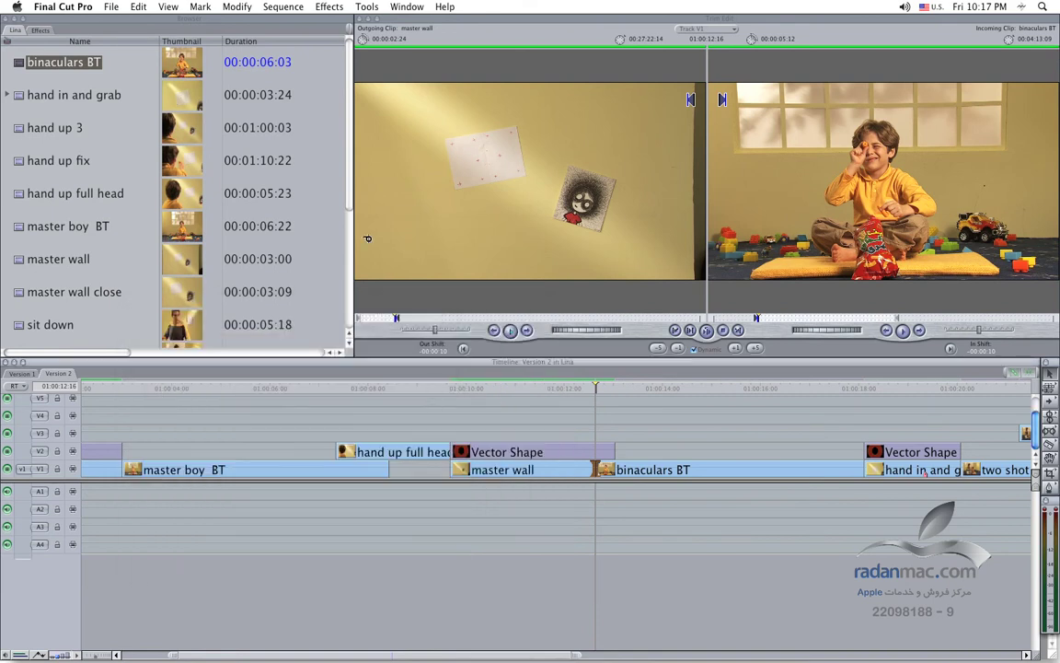
left_click(361, 20)
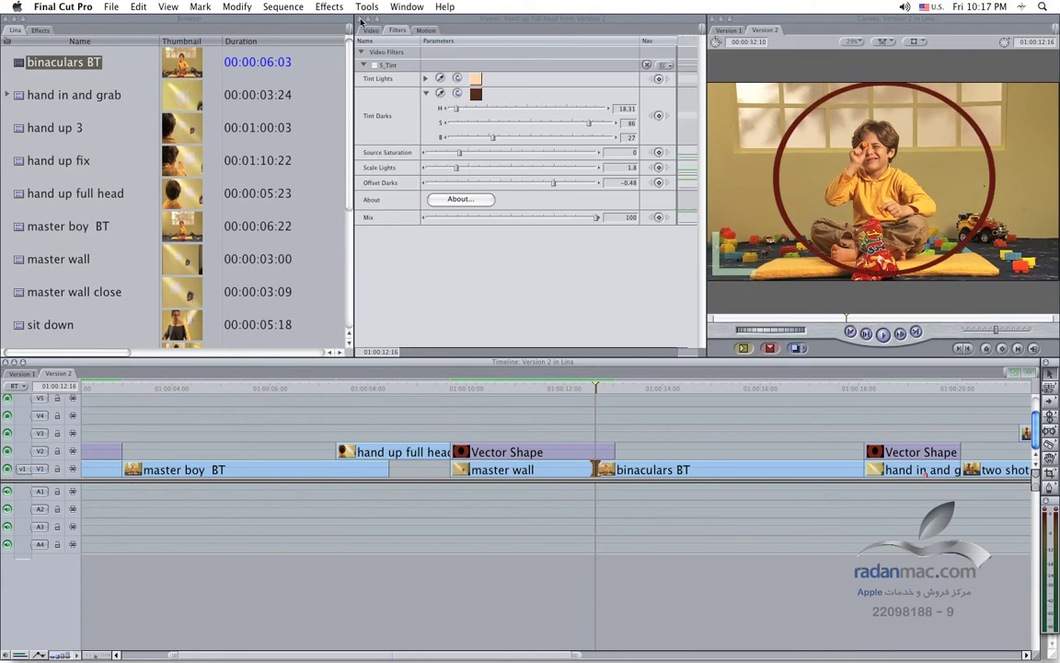
left_click(422, 389)
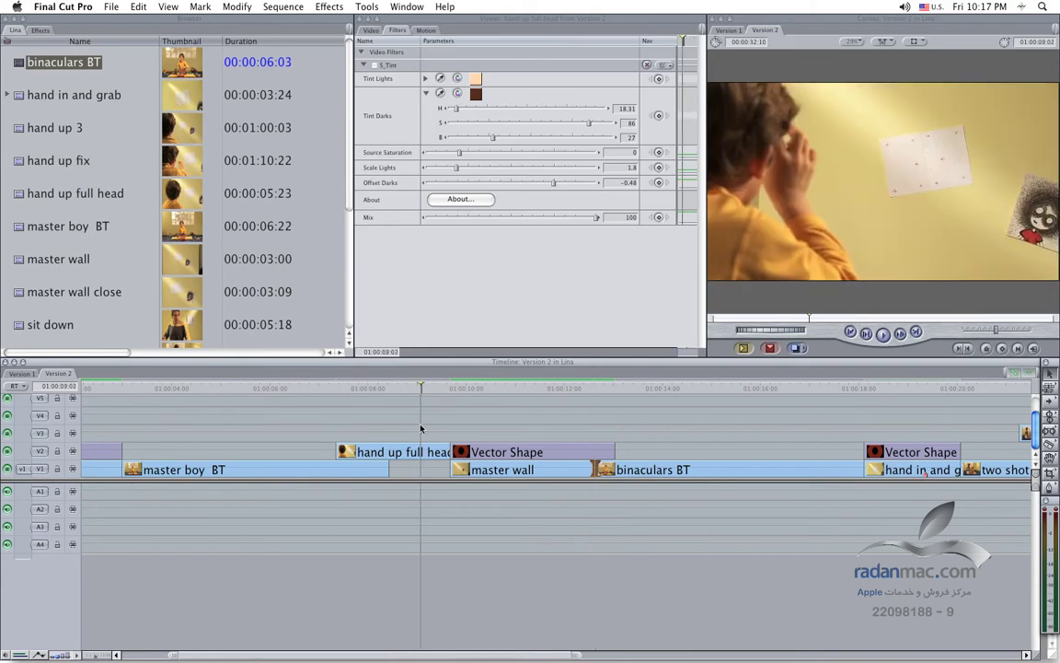
left_click(408, 451)
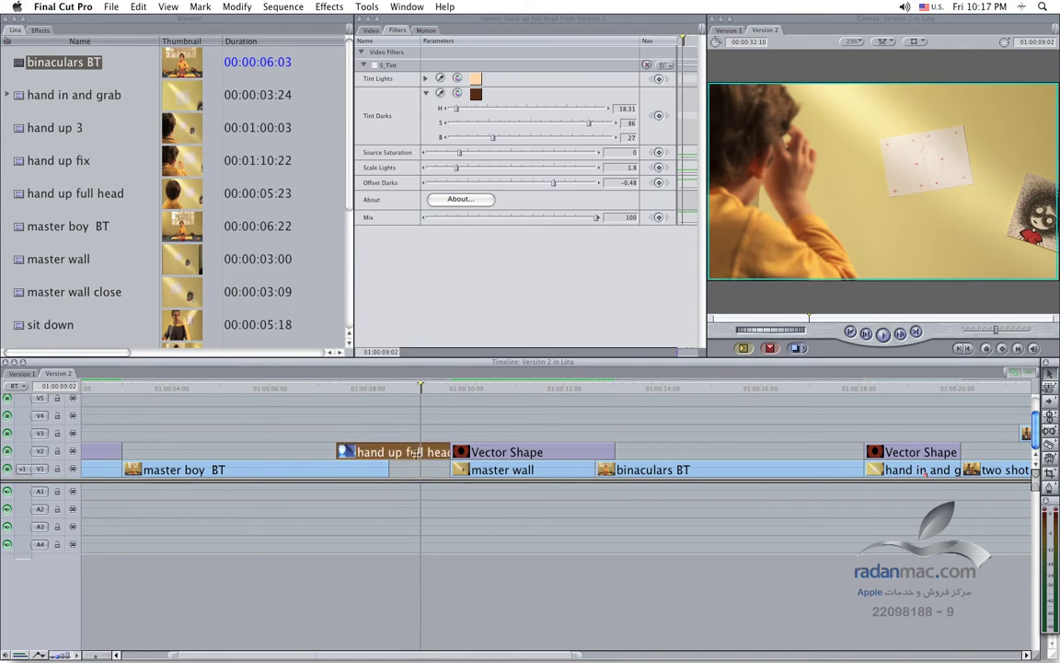
Enable the clip's S_Tint filter in the Viewer's Filters tab for a sepia tint
double_click(415, 453)
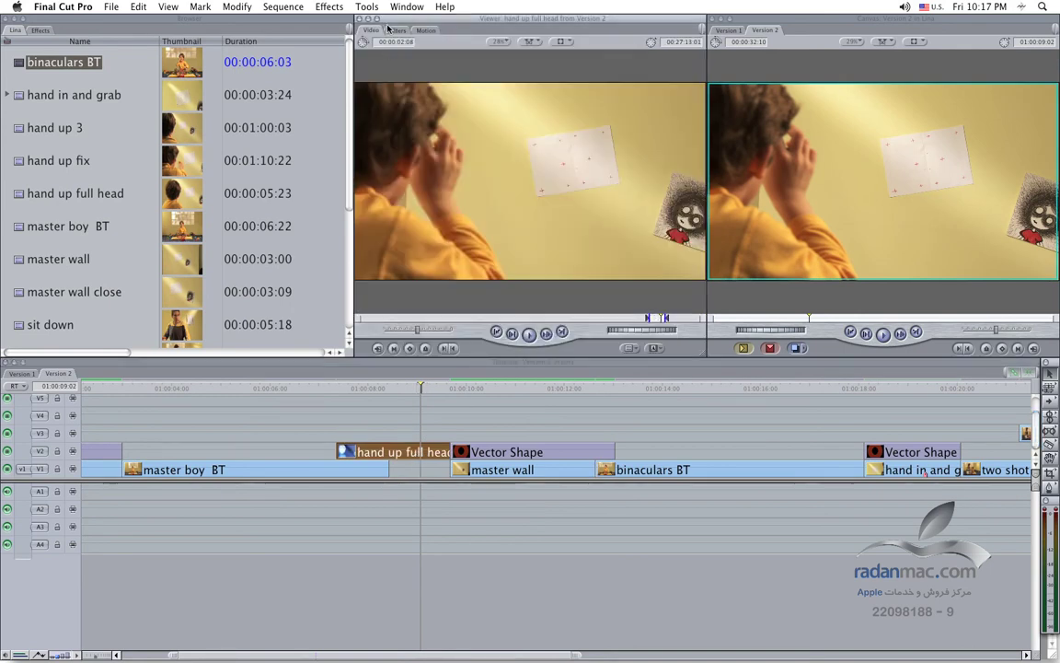
left_click(393, 31)
left_click(369, 65)
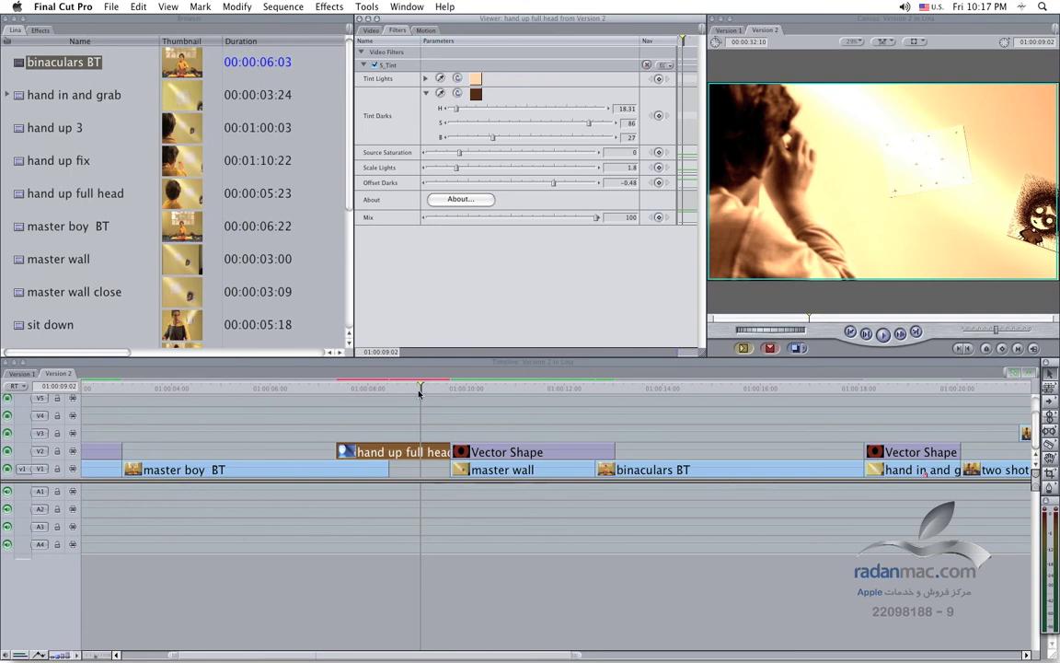
Render the tinted clip and scrub to 01:00:07:24 to review the sepia shot
key("super+r")
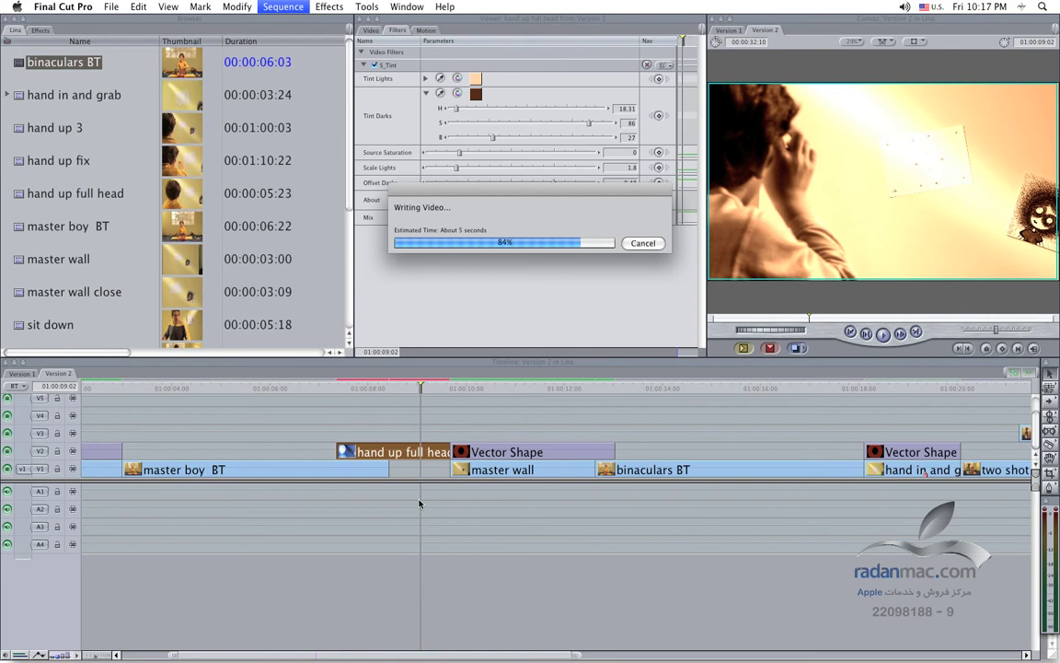
left_click(337, 389)
left_click_drag(338, 390, 366, 392)
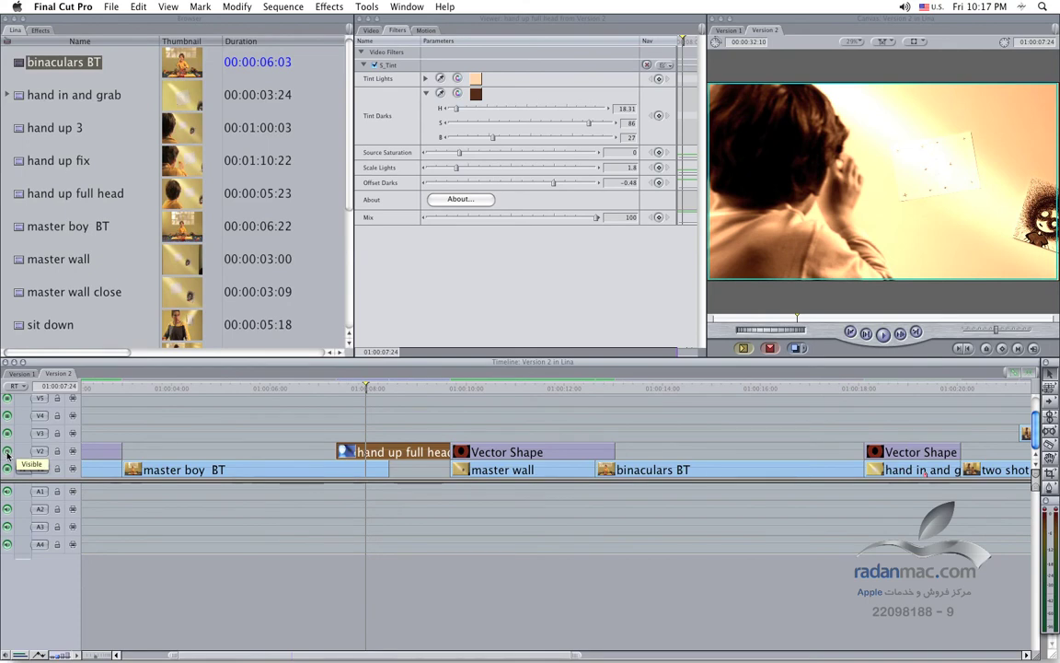
Switch track V2 visibility off to see the untinted shot, then back on
left_click(7, 452)
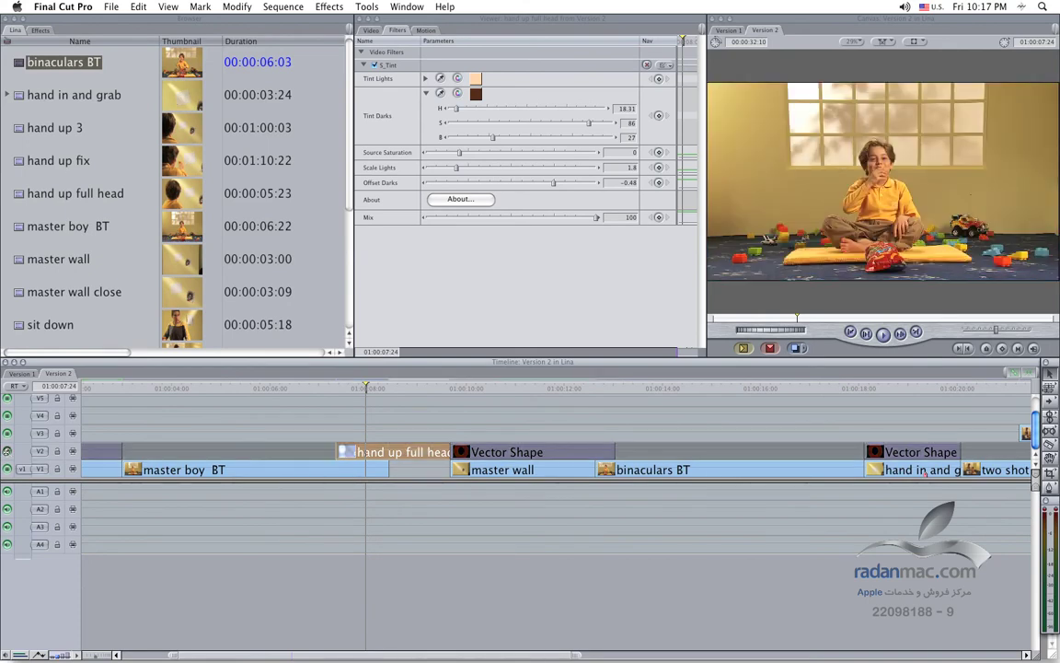
left_click(7, 451)
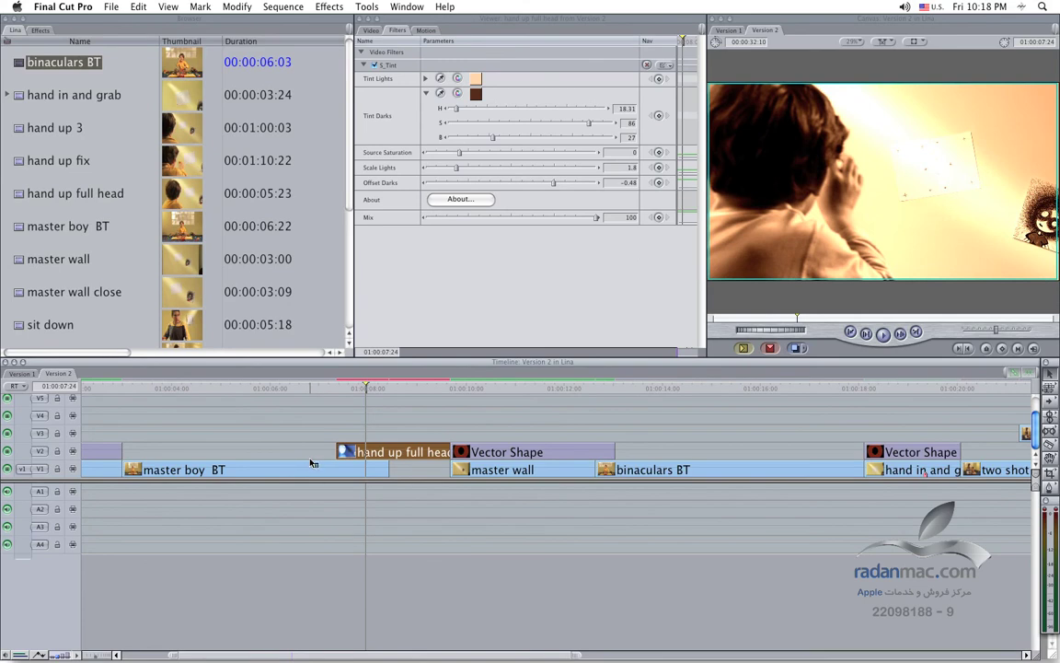
Open the Editing preferences and close them with OK
key("alt+q")
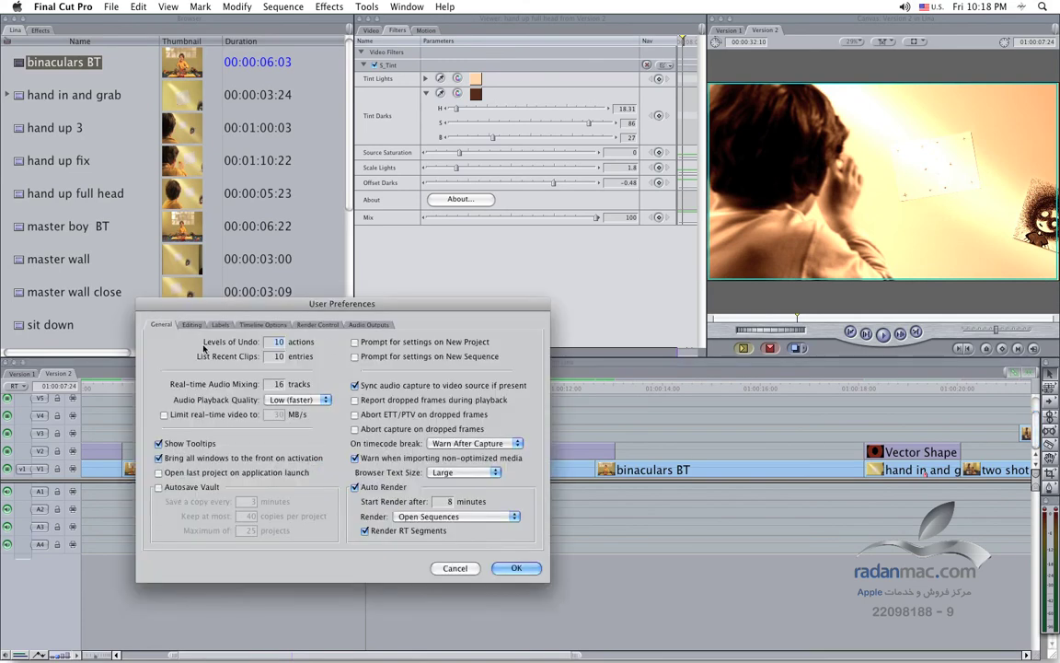
left_click(191, 324)
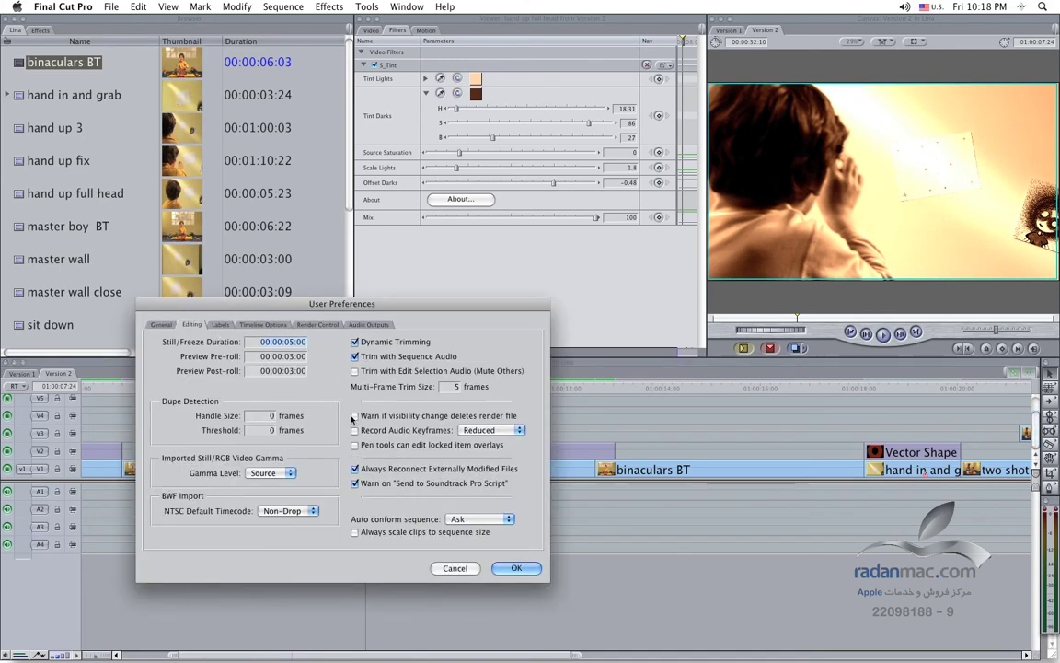
left_click(507, 568)
Toggle track V2 visibility off and on, then render the sequence
left_click(8, 450)
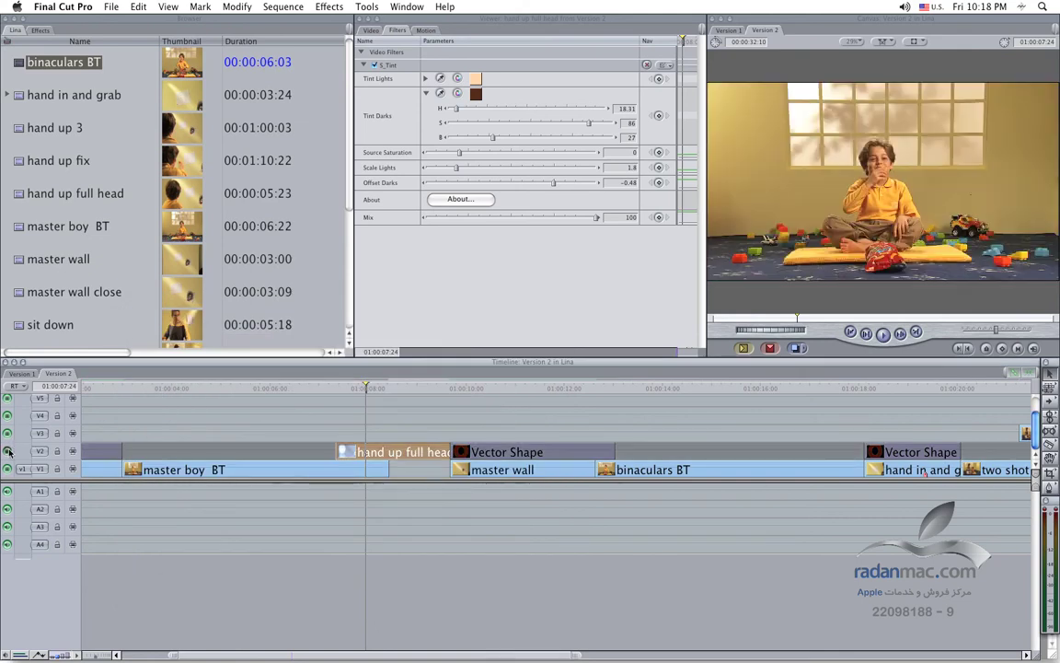
left_click(8, 450)
key("alt+r")
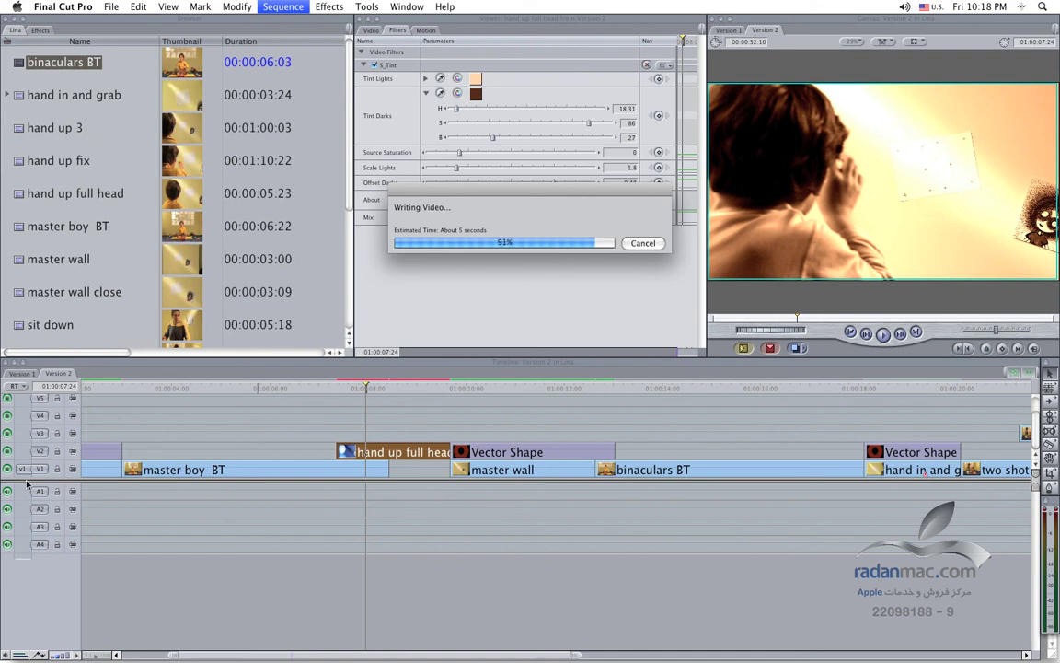
Toggle V4 visibility, back out of the render-files-lost warning, and reopen User Preferences
left_click(8, 415)
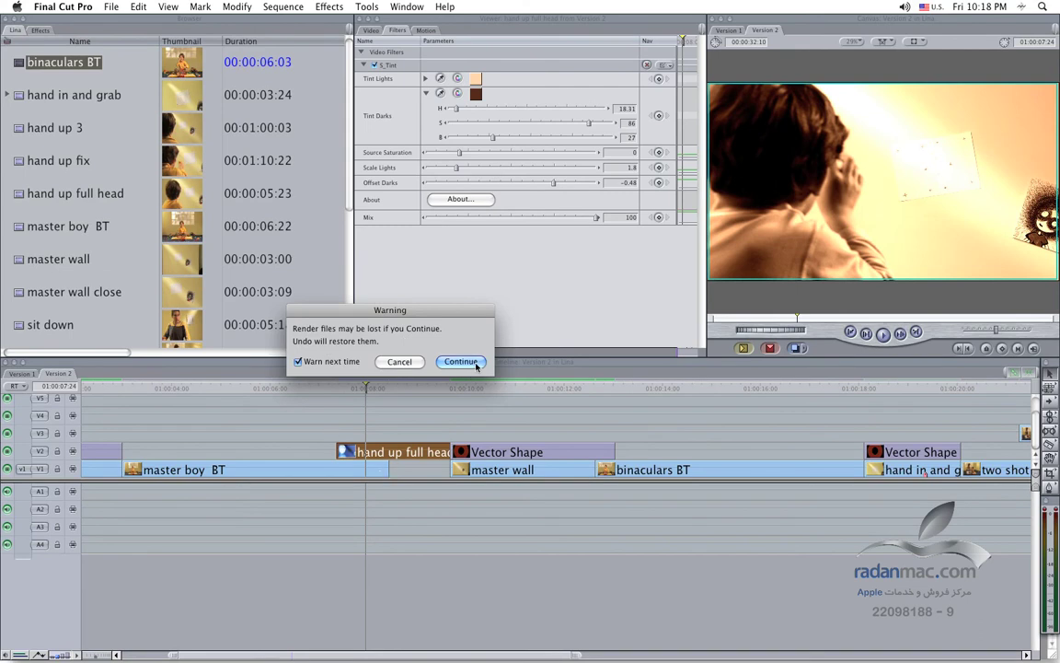
left_click(399, 361)
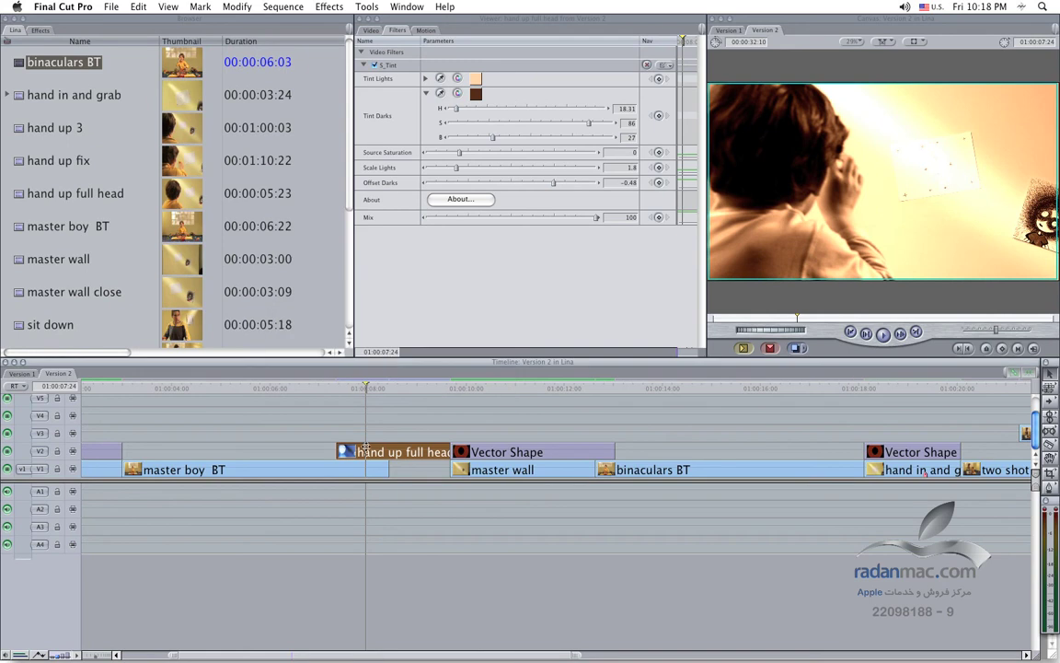
key("alt+q")
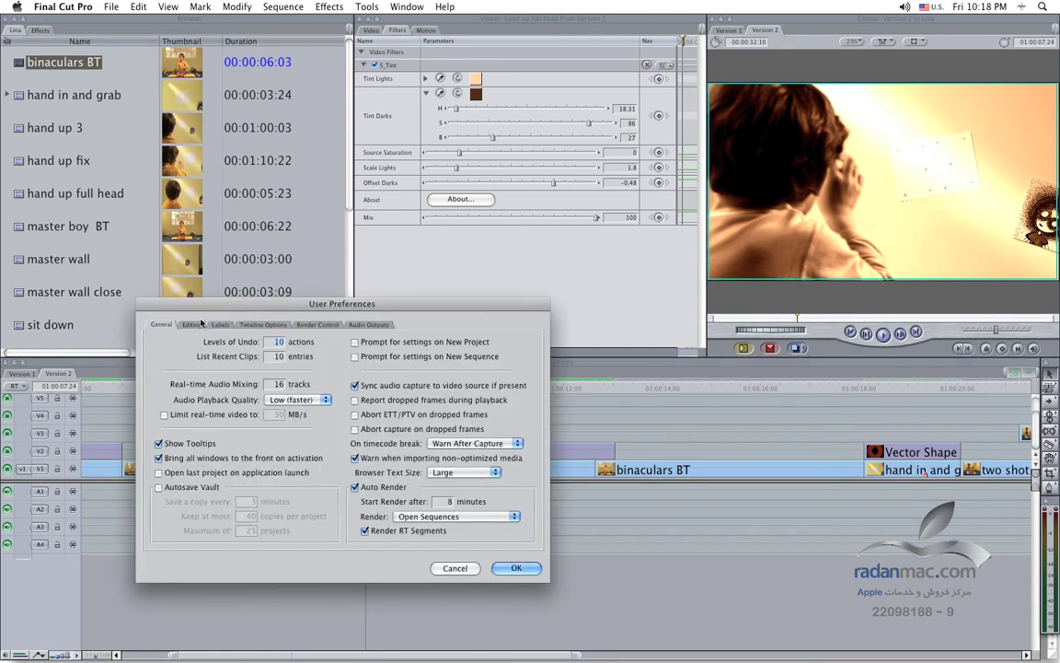
Turn off 'Warn if visibility change deletes render file' in Editing preferences, then deselect the clip
left_click(192, 324)
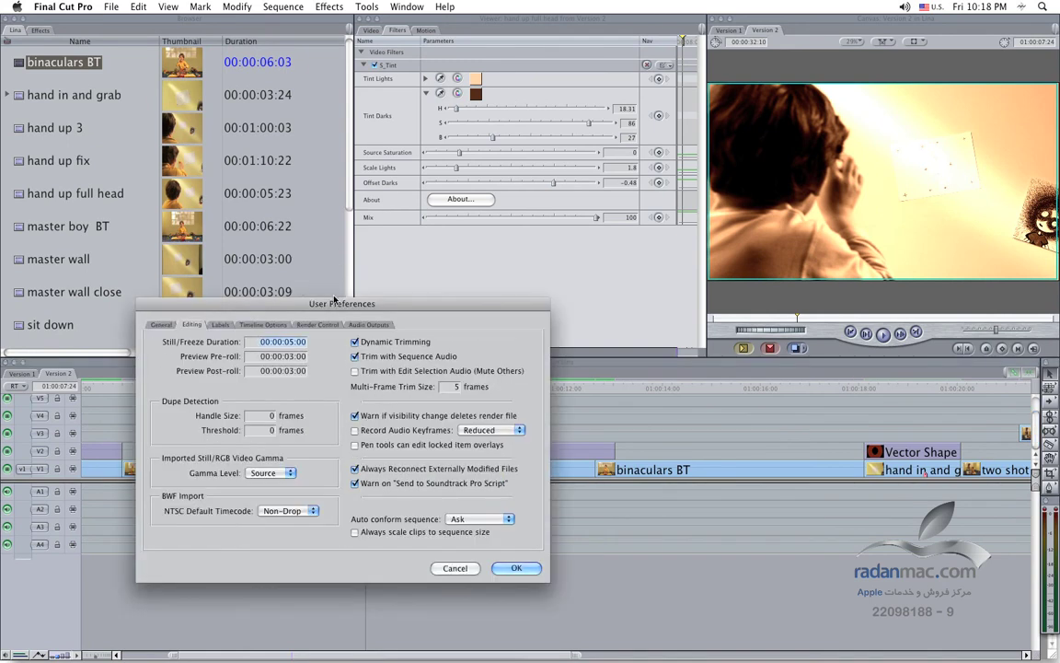
left_click_drag(334, 300, 325, 215)
left_click(346, 329)
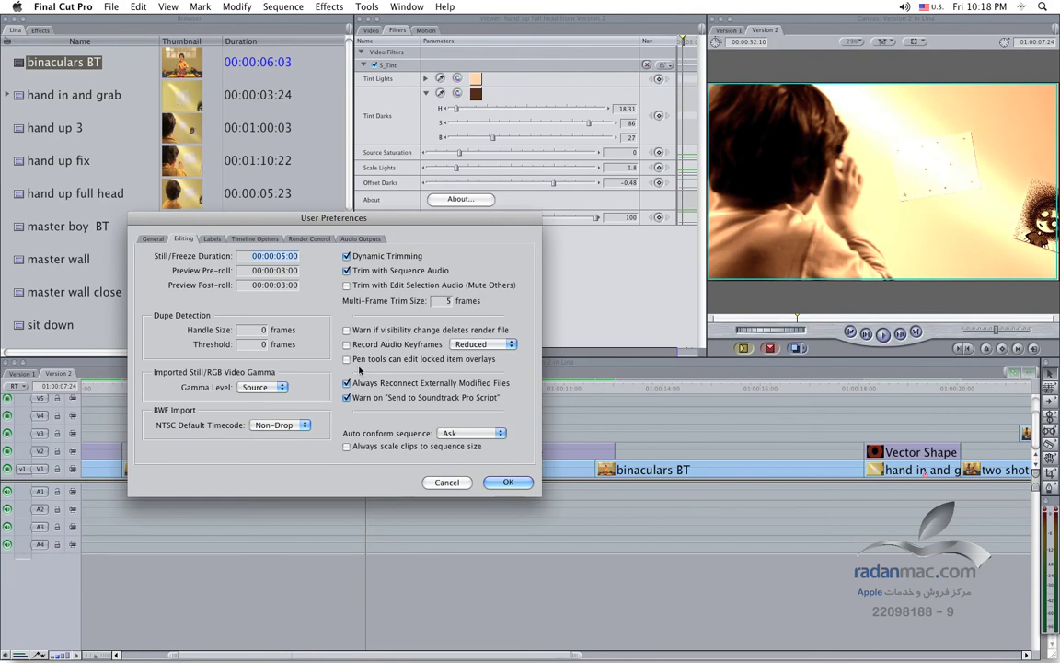
left_click(521, 484)
left_click(196, 460)
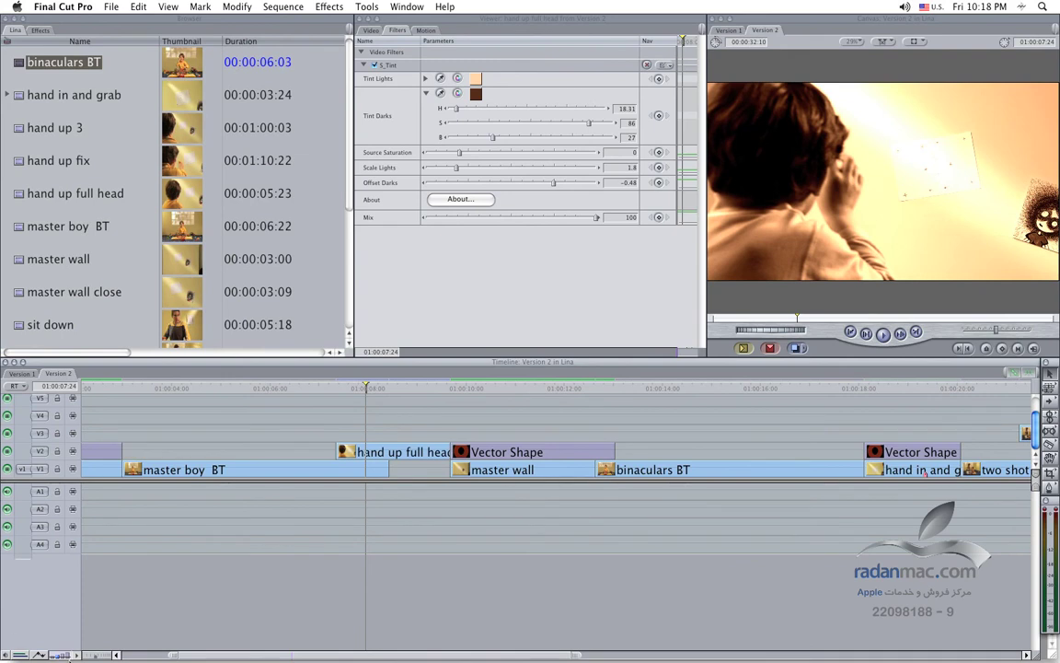
Enlarge track height, pen an opacity fade-in onto the V2 hand up full head clip, and lock V2
left_click(69, 656)
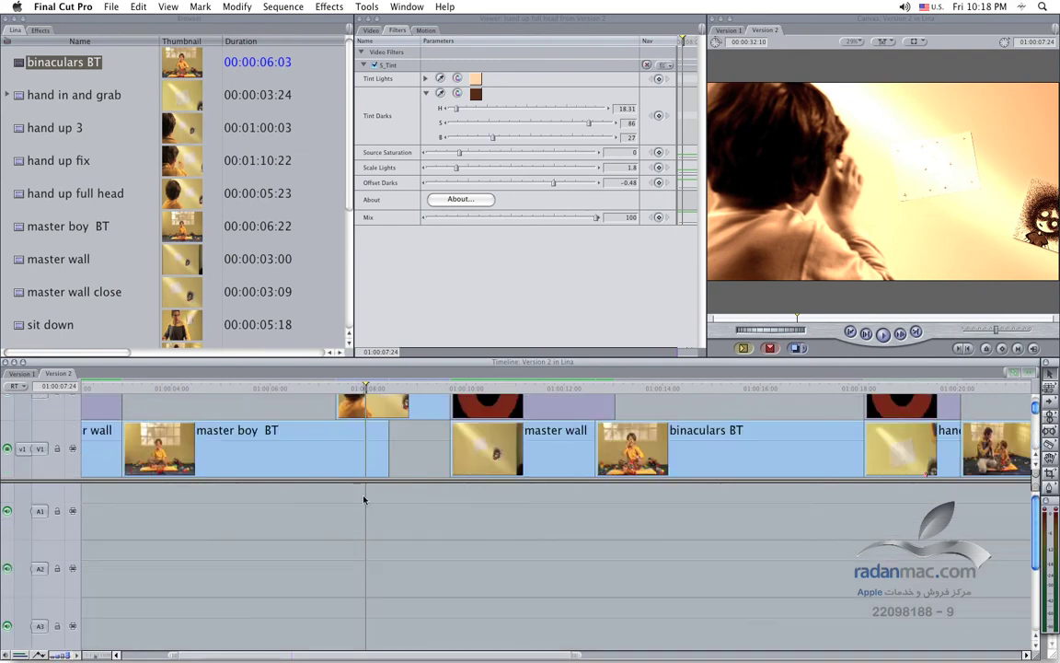
scroll(410, 485, "up", 3)
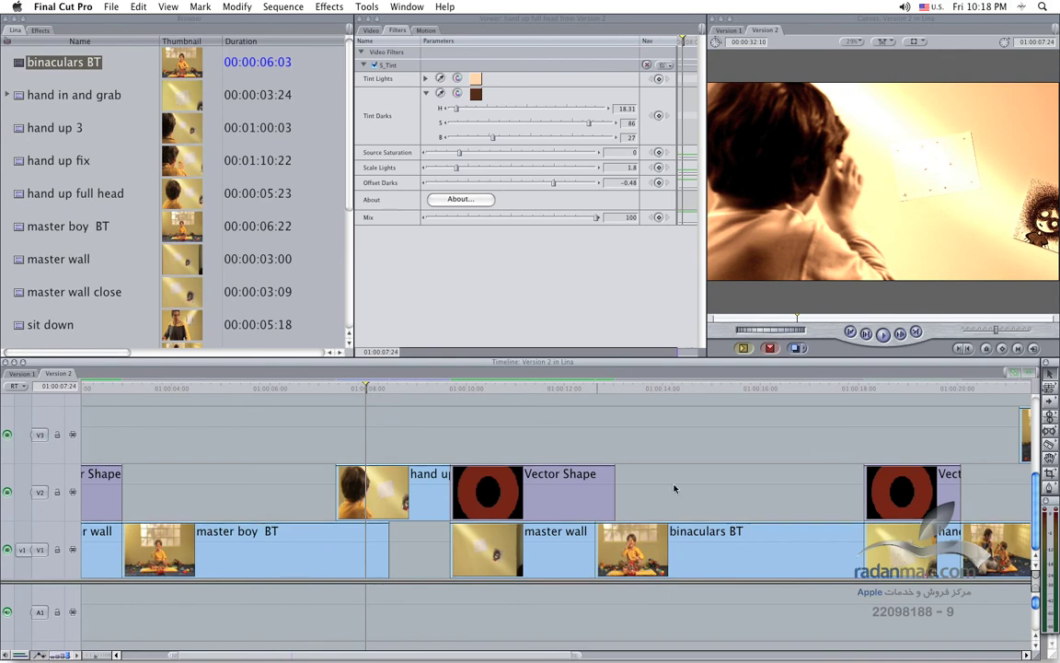
left_click(1049, 489)
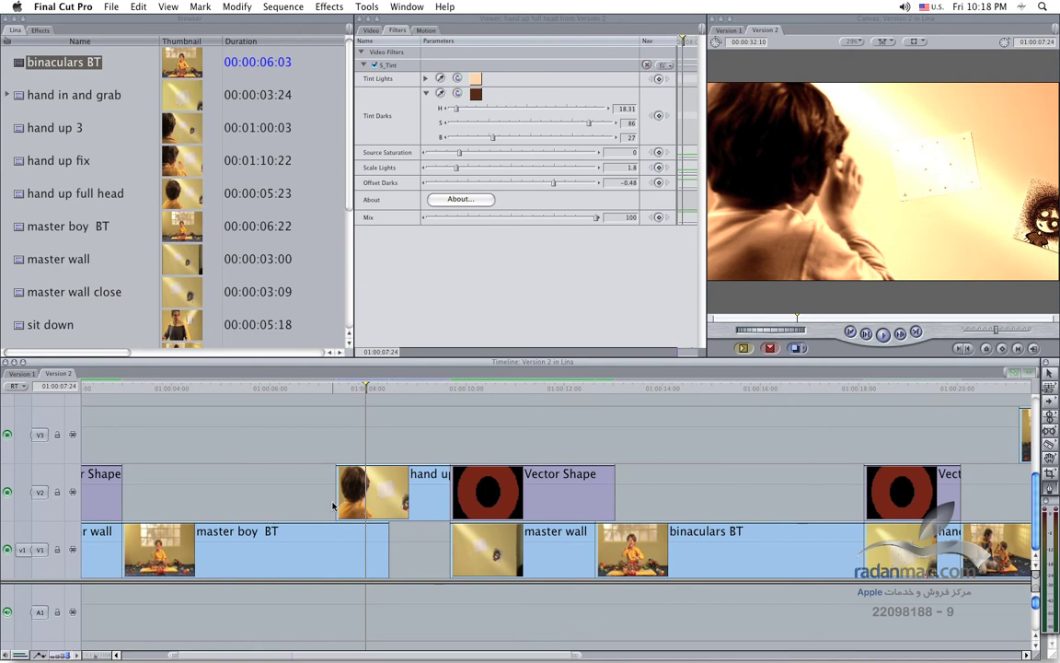
left_click(381, 473)
left_click_drag(338, 473, 324, 546)
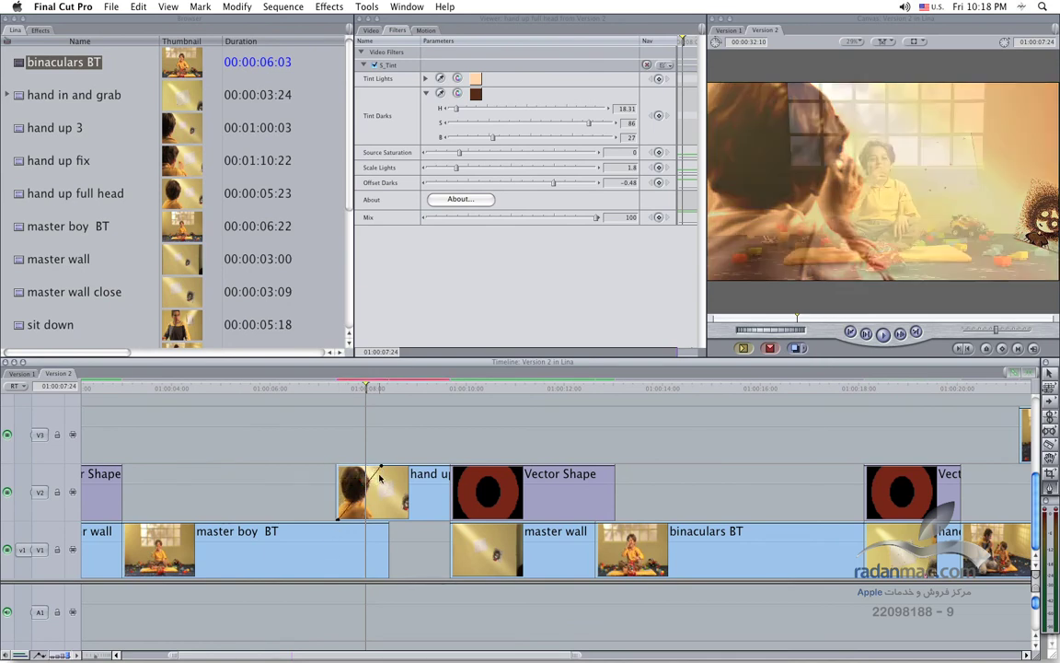
double_click(411, 503)
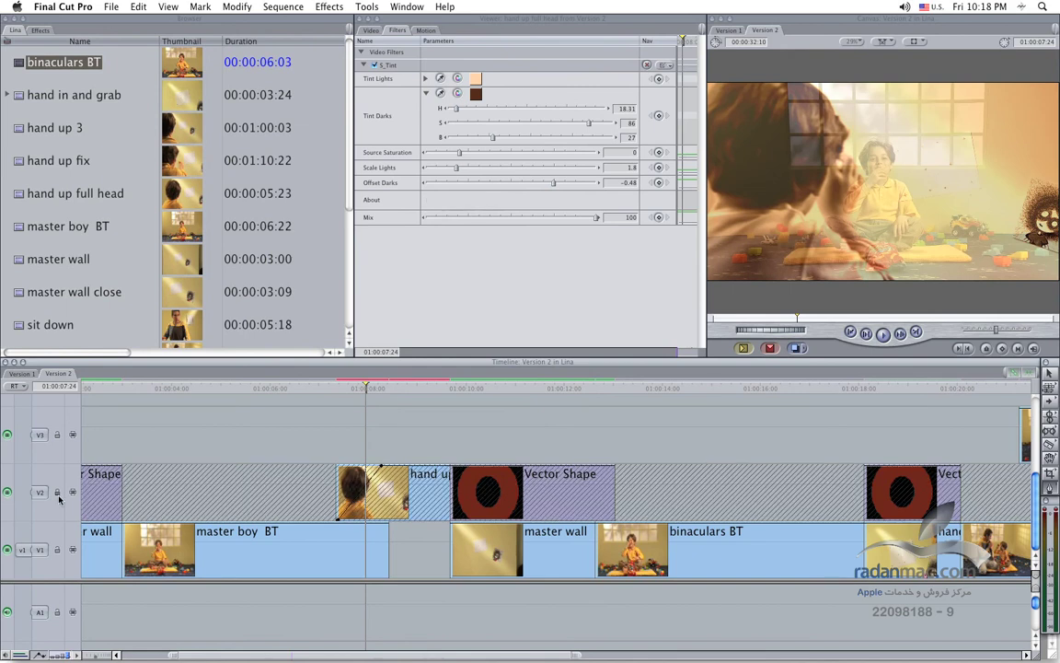
Enable 'Pen tools can edit locked item overlays' and shift the locked V2 clip's opacity keyframe 4 frames later
left_click(382, 469)
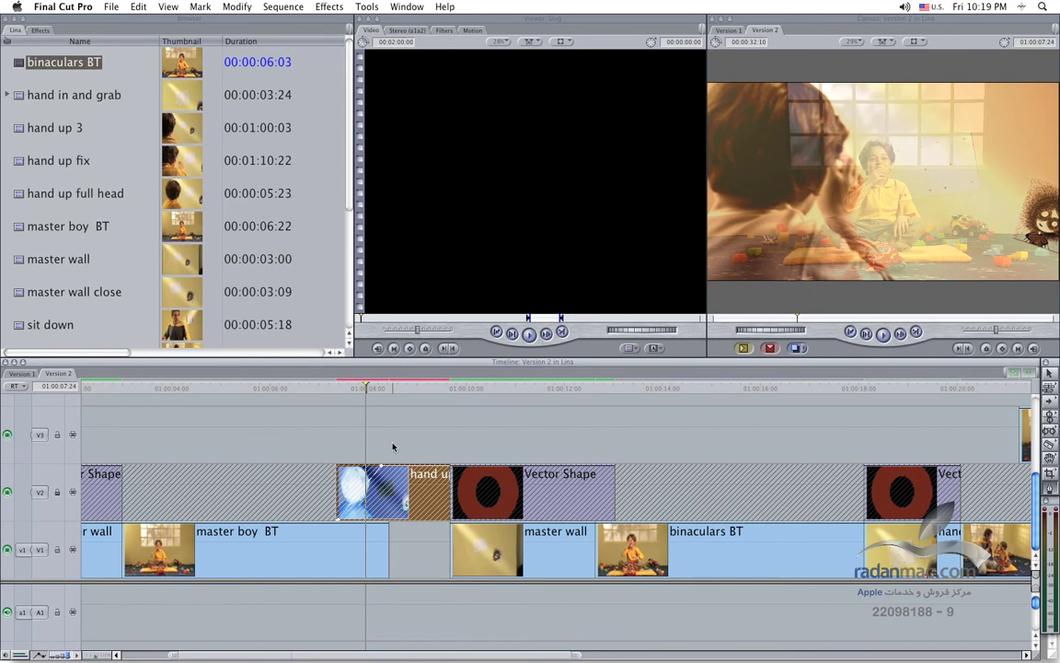
key("alt+q")
left_click(183, 238)
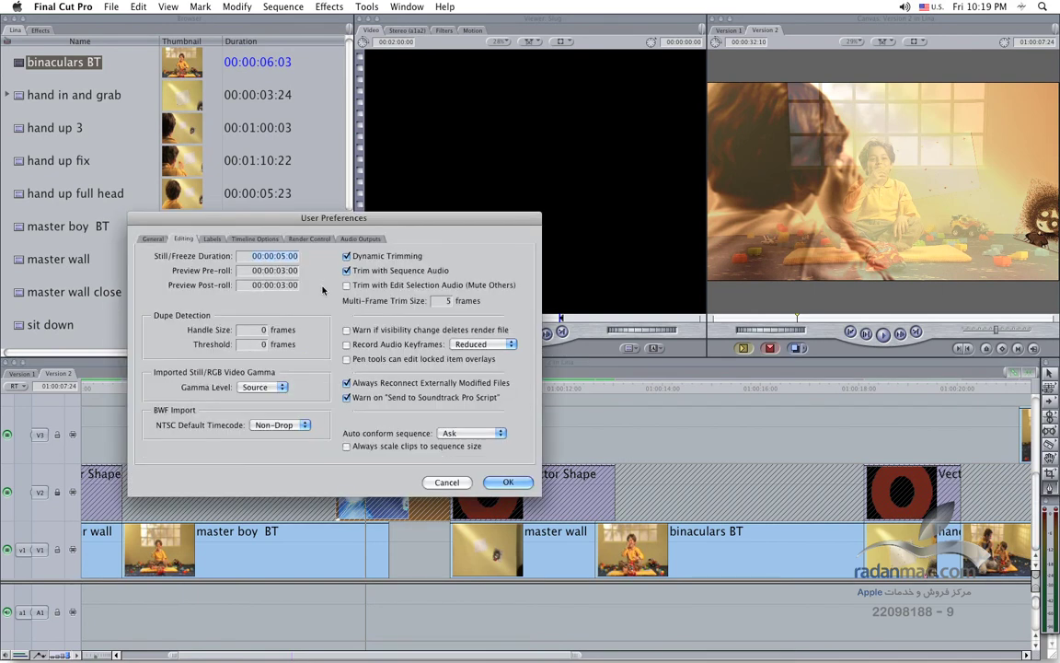
left_click(358, 359)
left_click(527, 487)
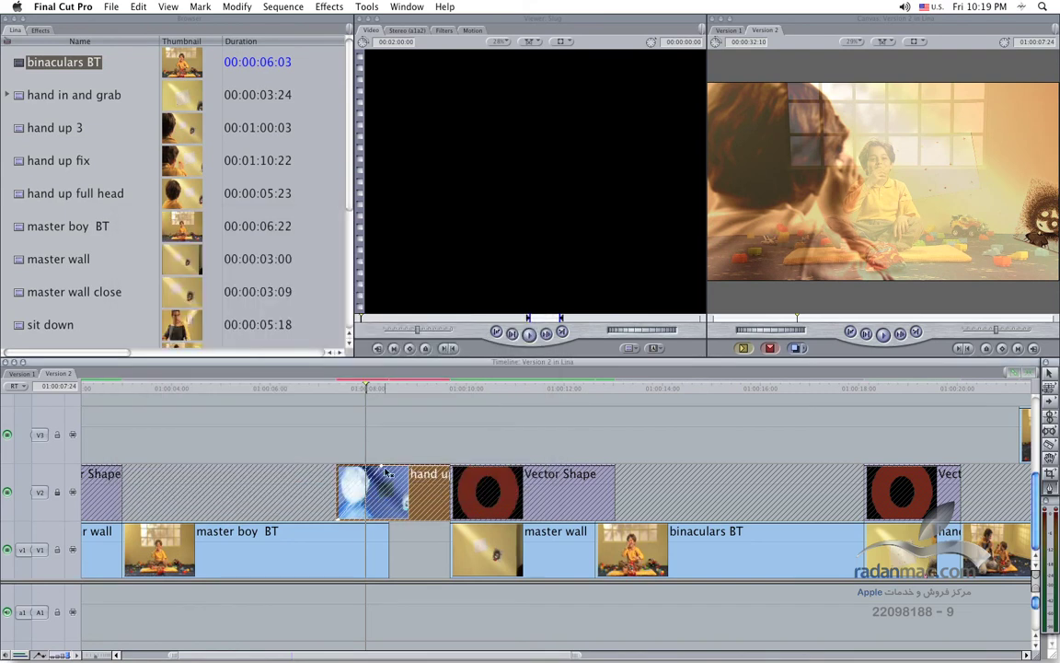
left_click_drag(387, 471, 407, 474)
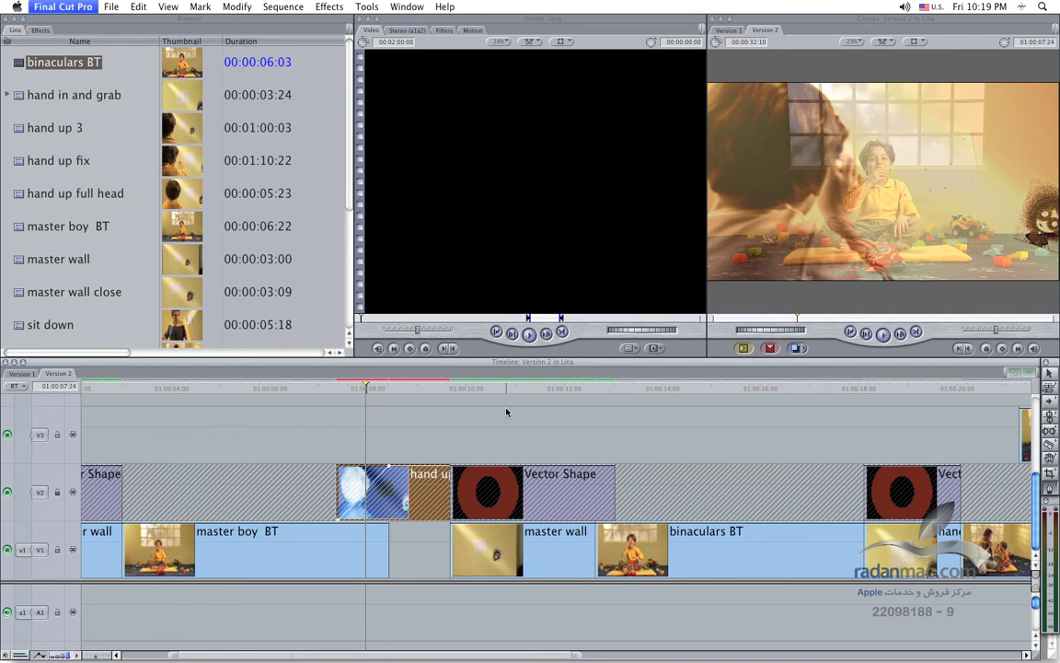
key("alt+q")
Show the Editing page, confirming pen tools are allowed on locked overlays
left_click(181, 238)
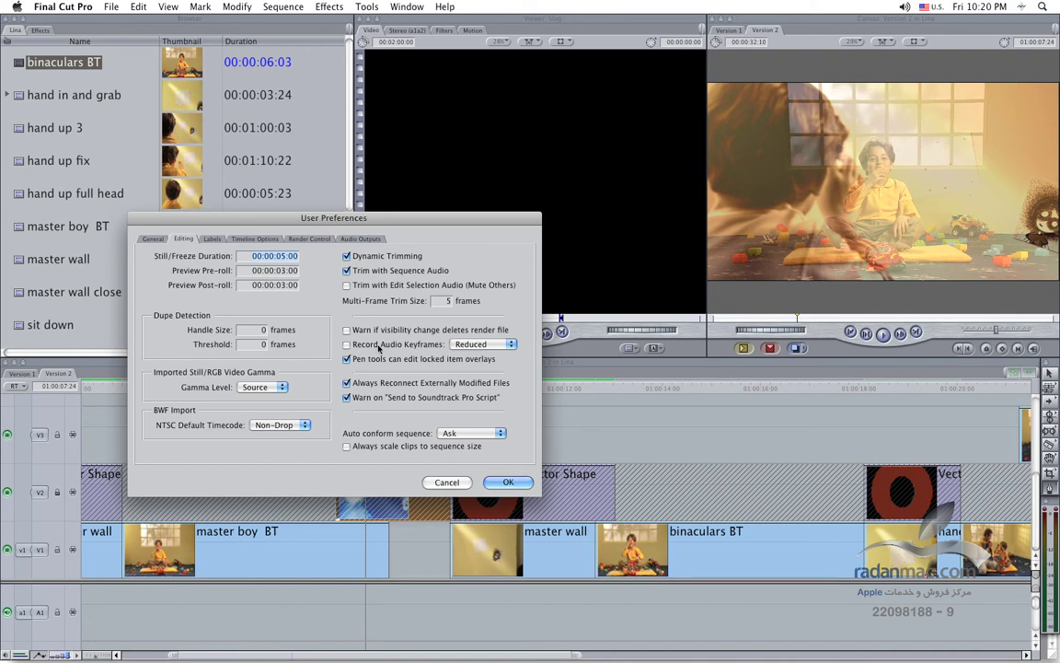
left_click(473, 344)
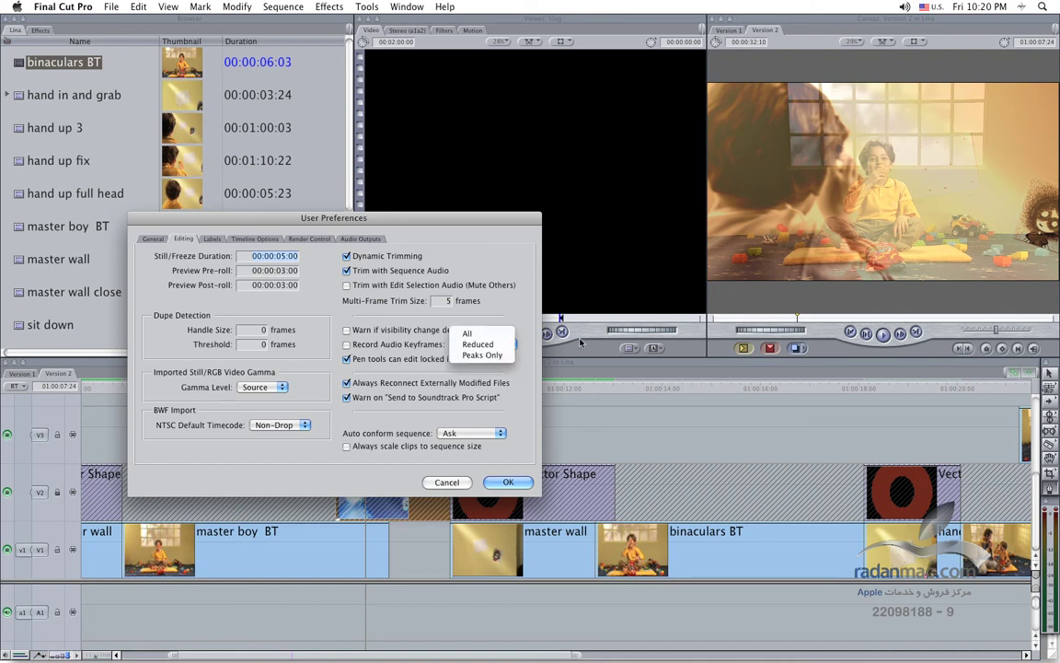
left_click(478, 345)
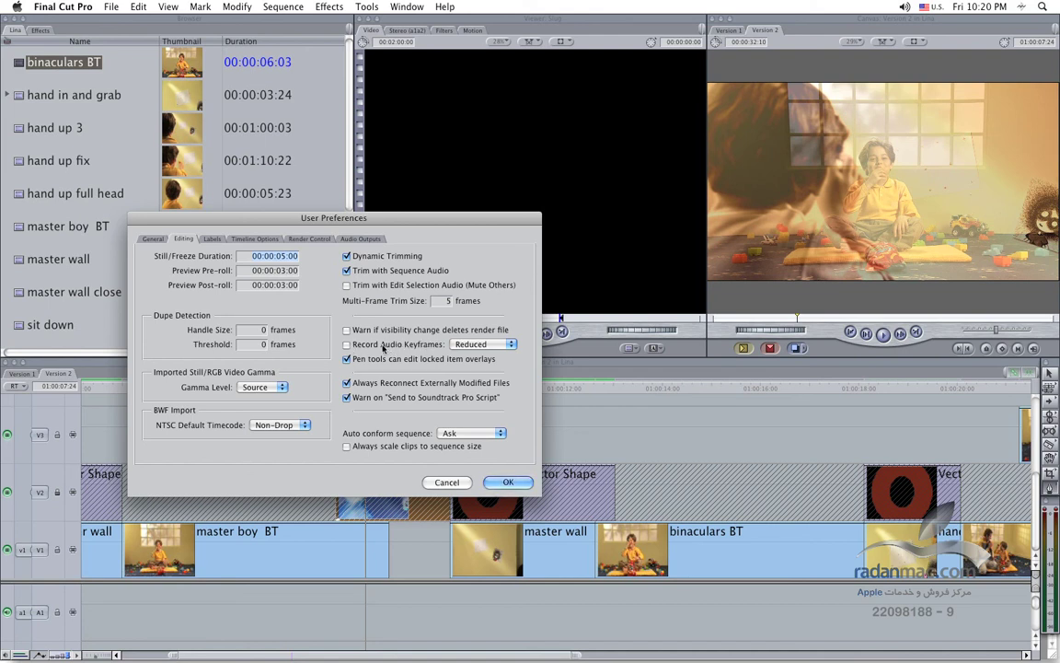
left_click(488, 344)
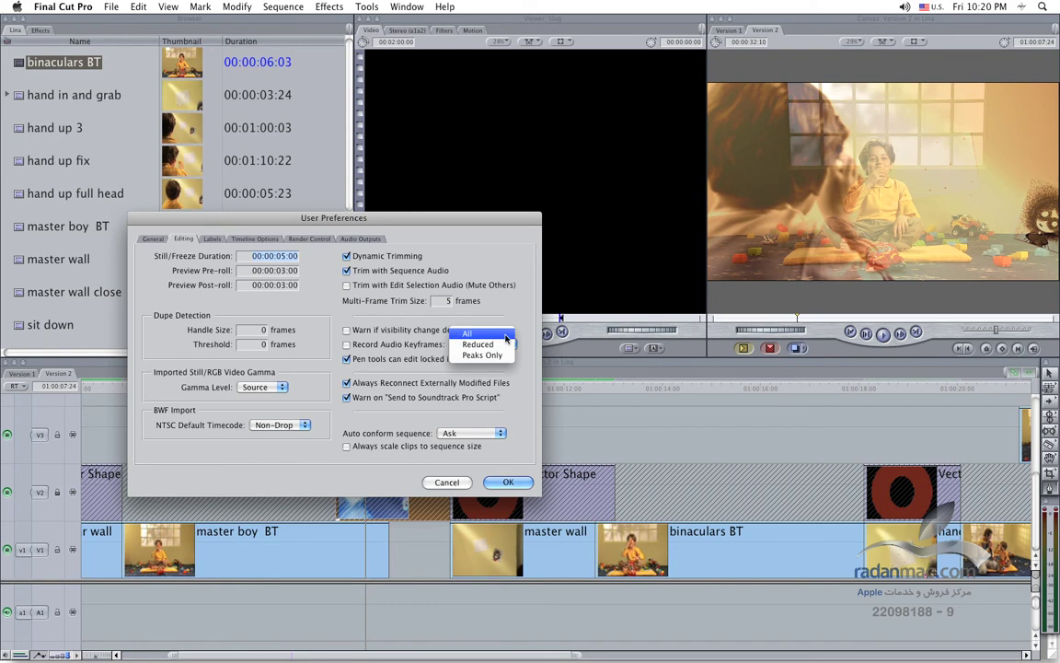
left_click(520, 319)
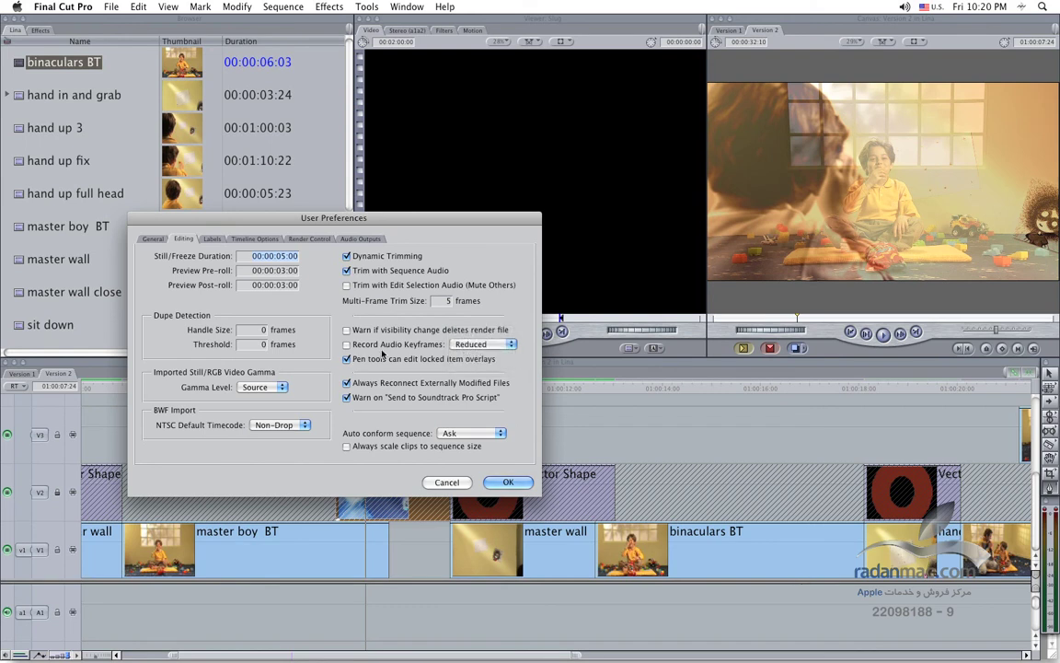